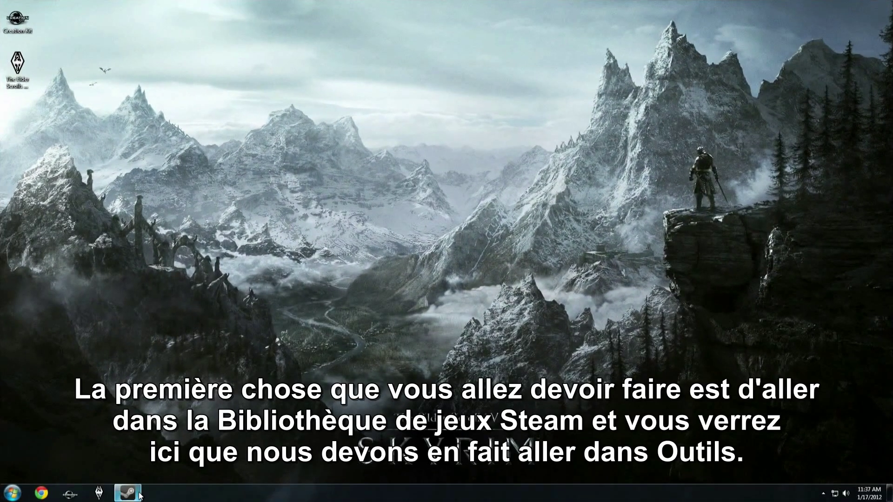
- Launch the Creation Kit from the Tools section of the Steam library
{"action": "left_click", "coordinate": [138, 494]}
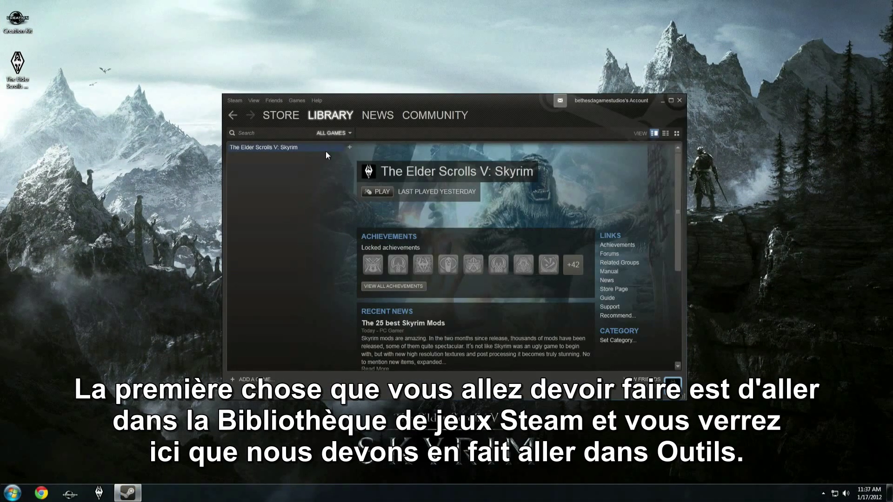
{"action": "left_click", "coordinate": [336, 133]}
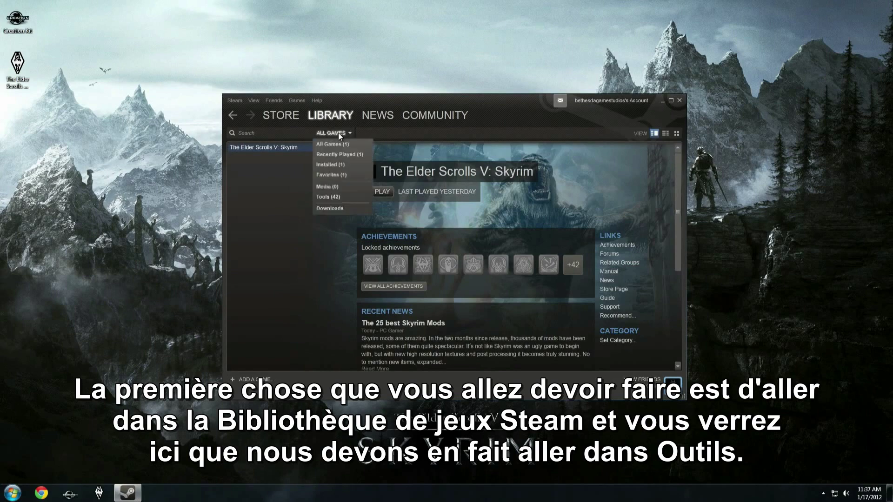
{"action": "left_click", "coordinate": [342, 198]}
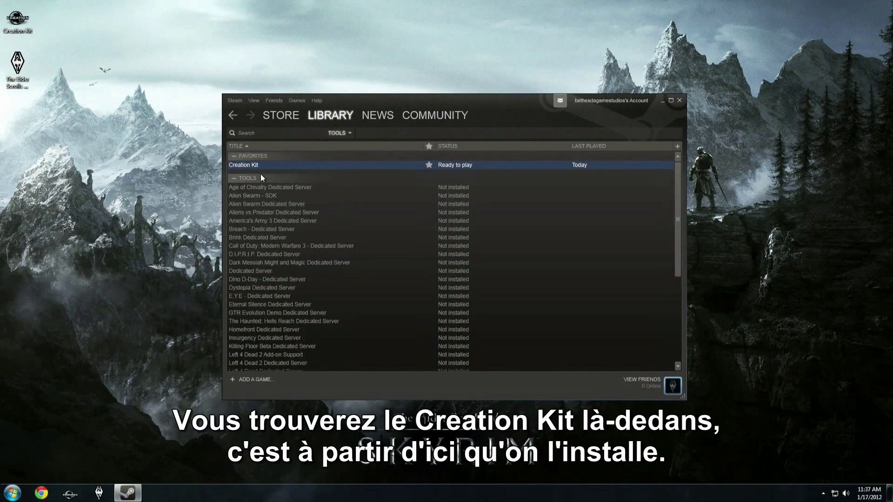
{"action": "right_click", "coordinate": [247, 166]}
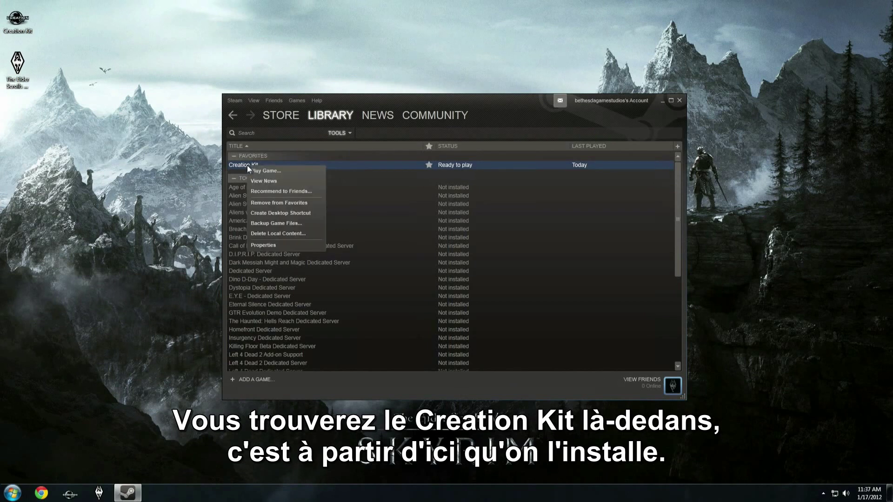
{"action": "left_click", "coordinate": [284, 171]}
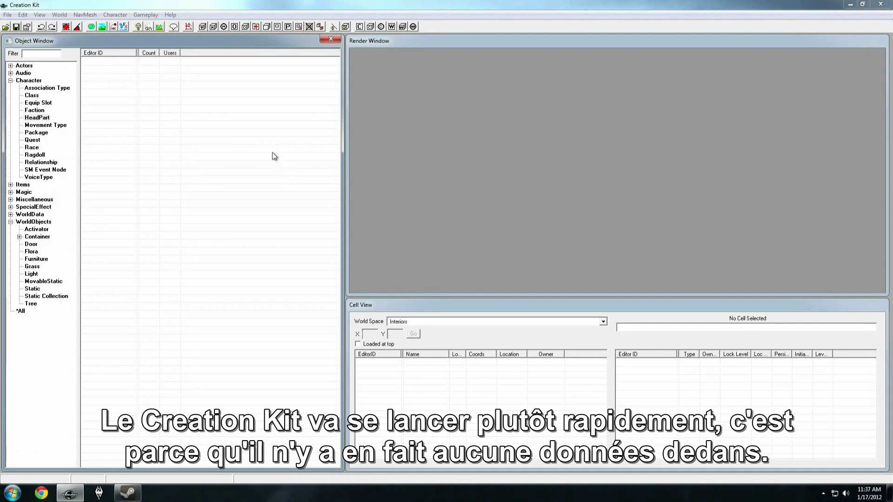
- Open the data file selection and mark the Skyrim.esm master file for loading
{"action": "left_click", "coordinate": [7, 15]}
{"action": "left_click", "coordinate": [17, 24]}
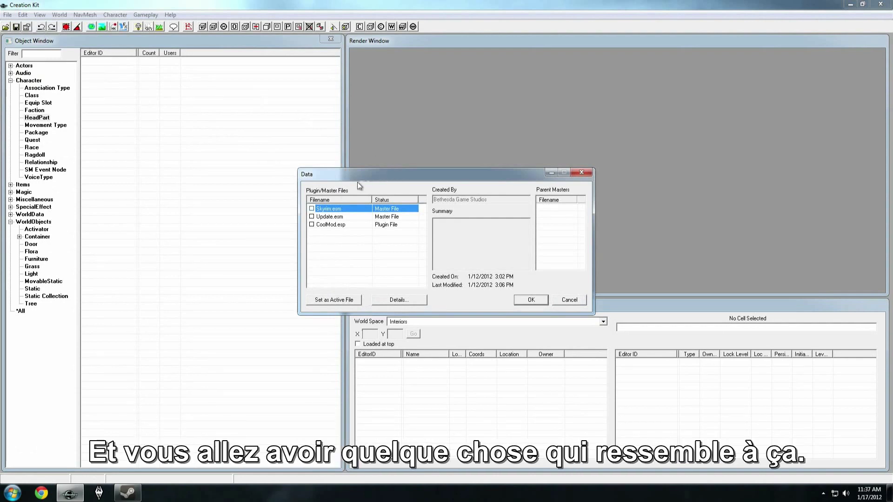
{"action": "double_click", "coordinate": [319, 210]}
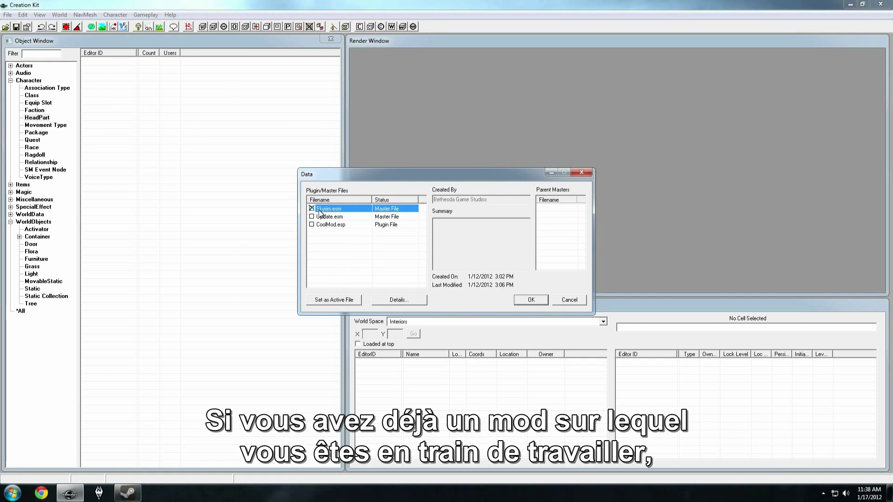
- Set the CoolMod.esp plugin as the active file, then unmark it again
{"action": "left_click", "coordinate": [344, 225]}
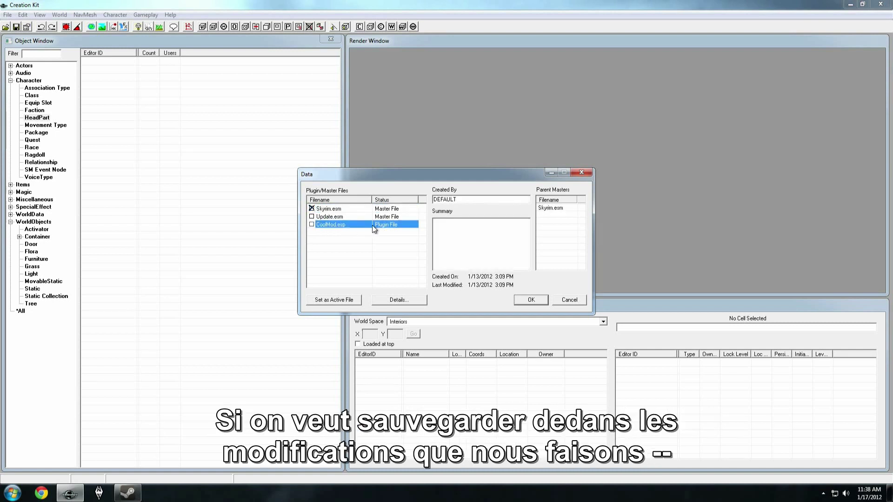
{"action": "left_click", "coordinate": [333, 302]}
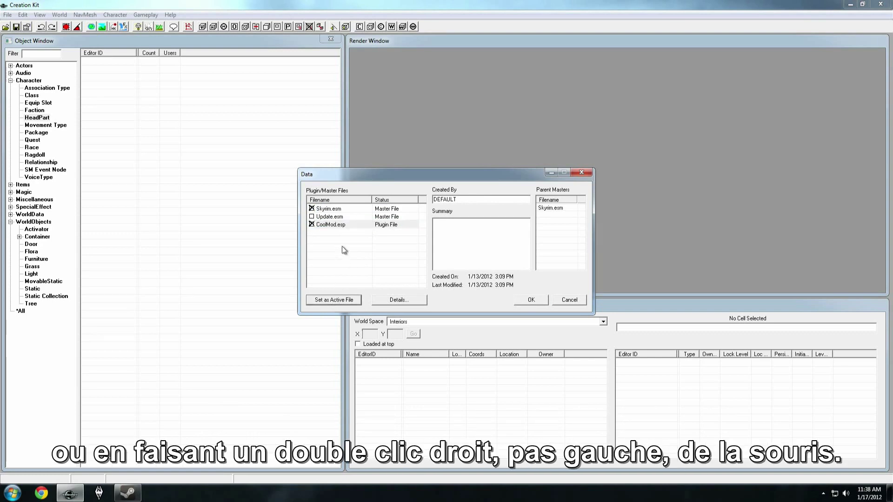
{"action": "left_click", "coordinate": [342, 227]}
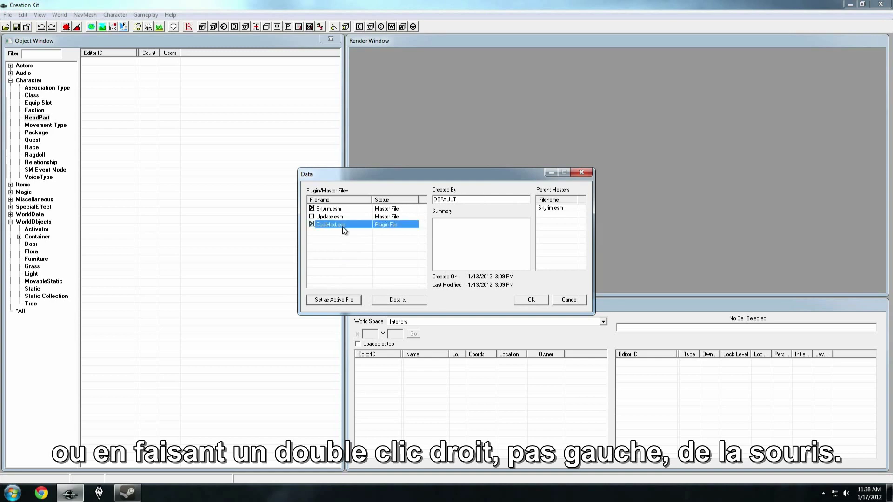
{"action": "right_click", "coordinate": [342, 227]}
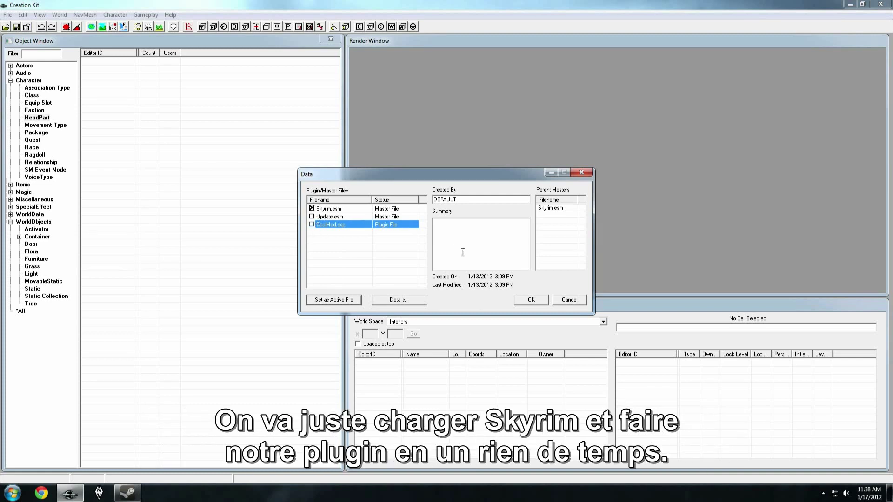
- Load the marked Skyrim.esm master file into the editor
{"action": "left_click", "coordinate": [520, 301]}
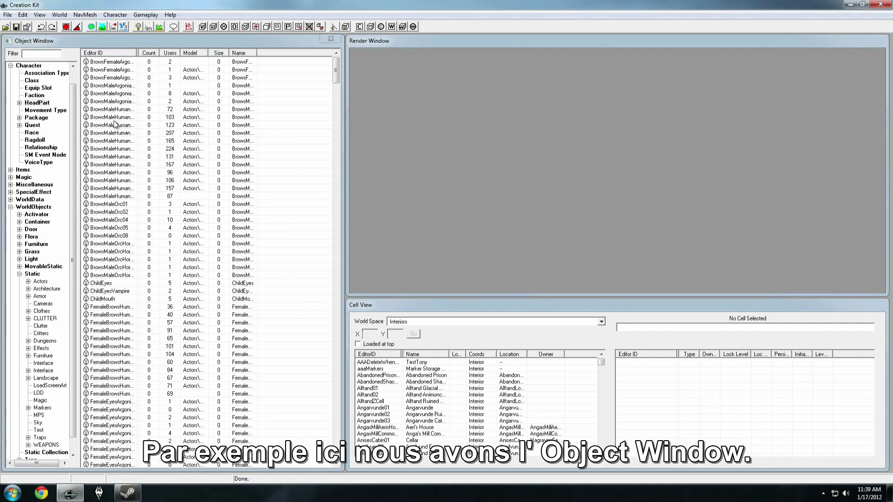
- Look at the Character category's contents in the Object Window tree, then collapse that category
{"action": "left_click", "coordinate": [74, 81]}
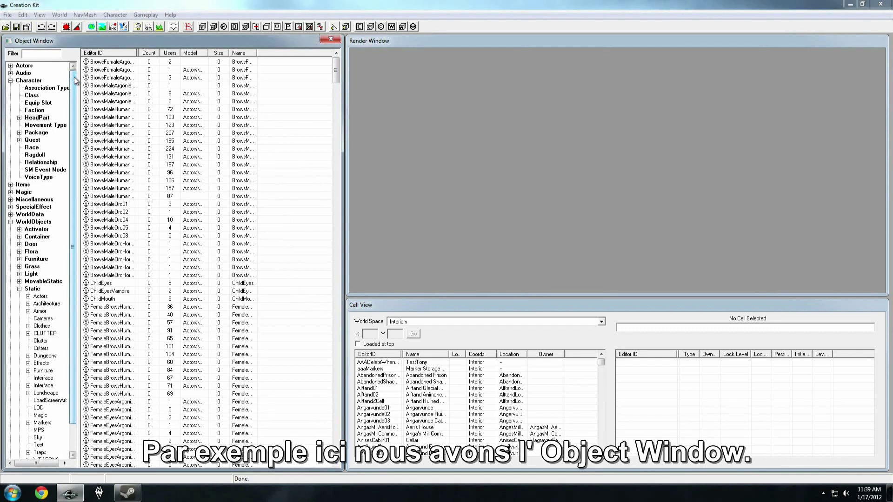
{"action": "left_click", "coordinate": [10, 81]}
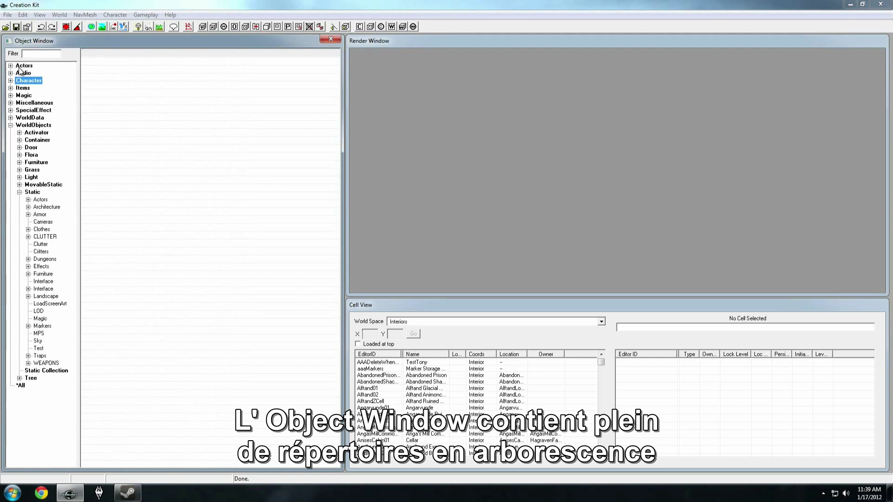
{"action": "left_click", "coordinate": [11, 81]}
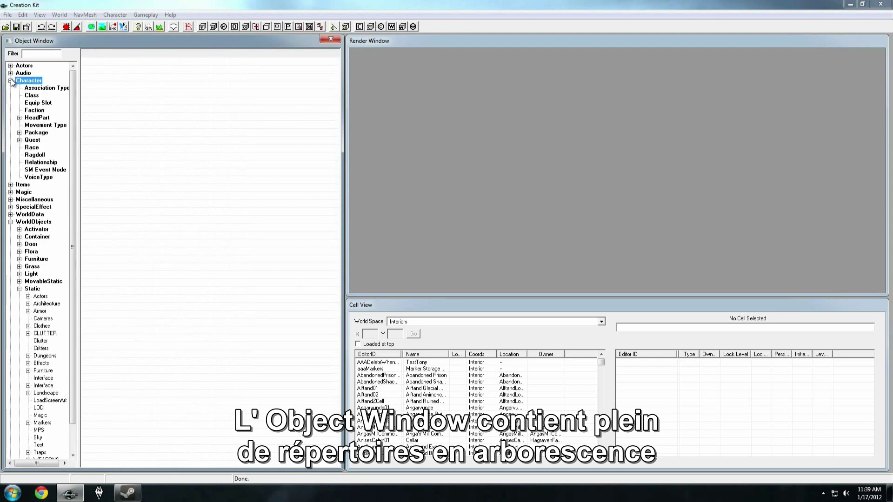
{"action": "left_click", "coordinate": [10, 81]}
{"action": "left_click", "coordinate": [10, 80]}
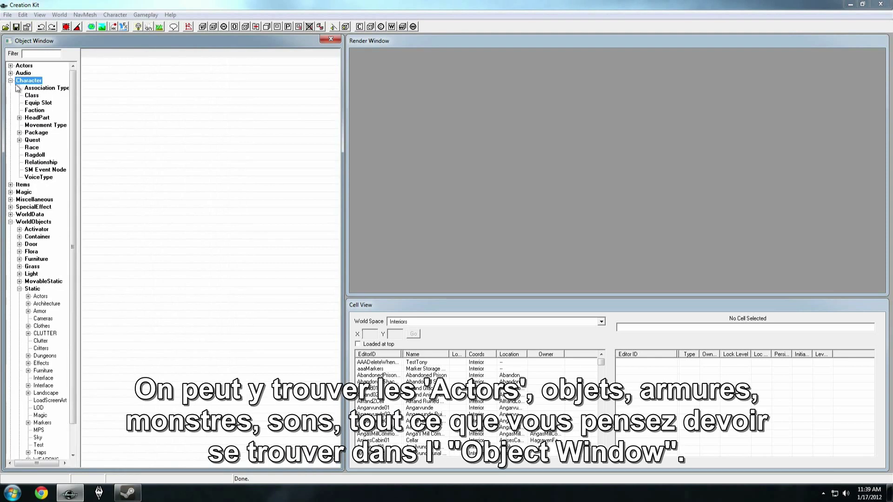
{"action": "left_click", "coordinate": [10, 81]}
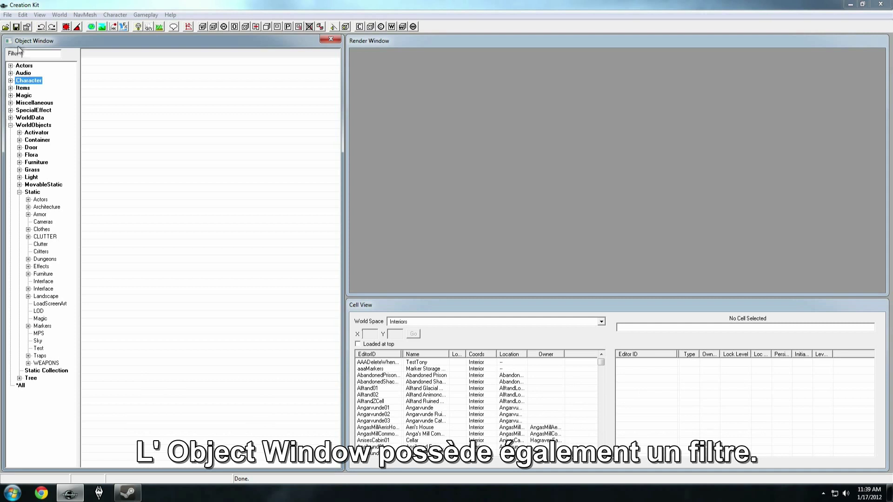
- Filter the Object Window by KETTLE across the All category and select Kettle01
{"action": "left_click", "coordinate": [37, 53]}
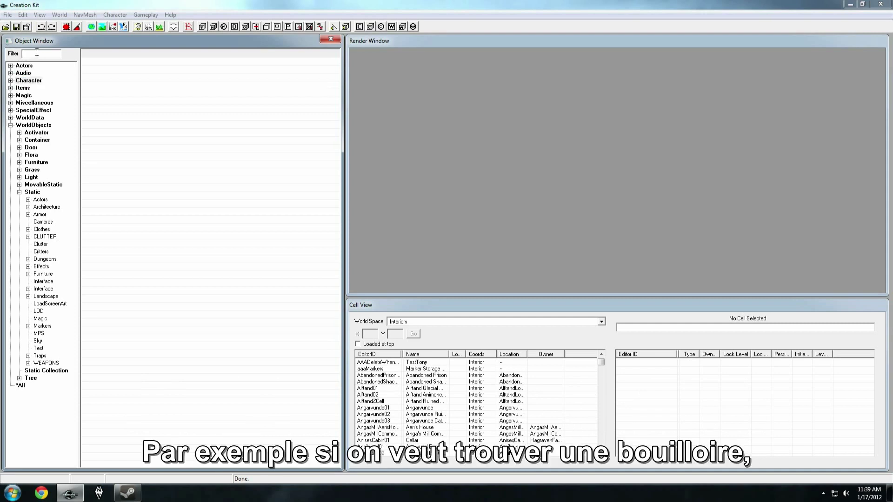
{"action": "type", "text": "KETTLE"}
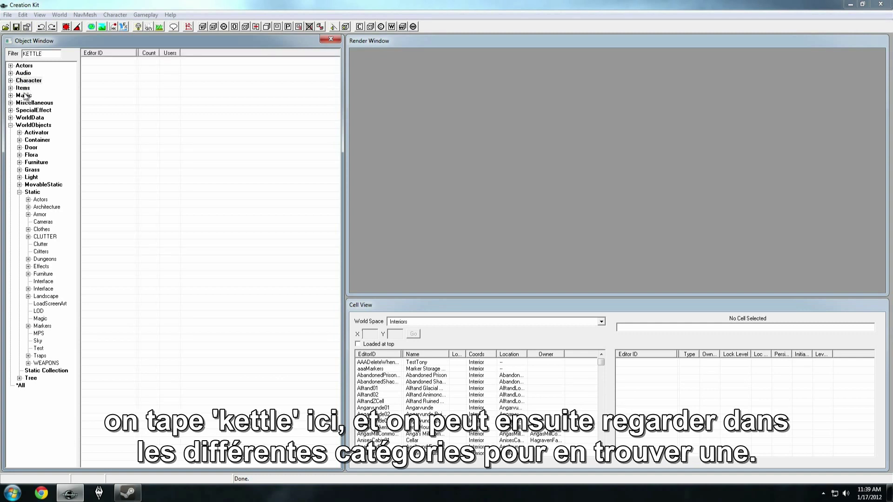
{"action": "left_click", "coordinate": [21, 386]}
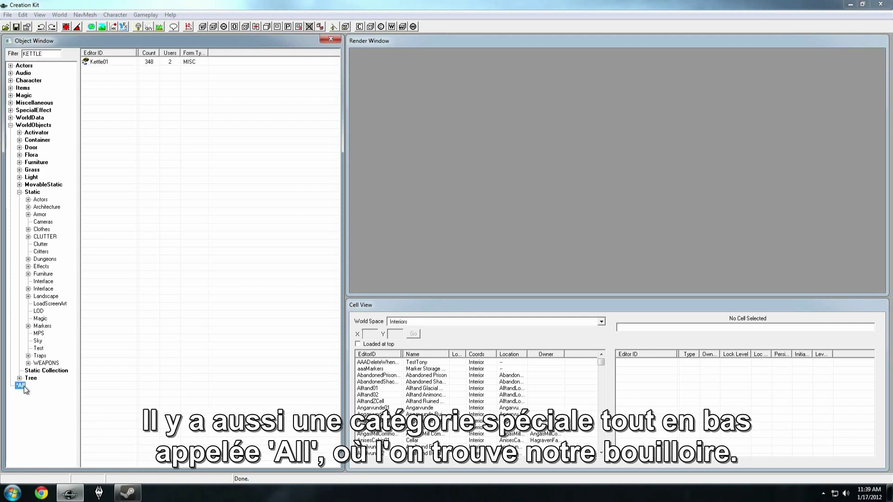
{"action": "left_click", "coordinate": [102, 63]}
- Filter the Object Window by troll, then return the filter to kettle
{"action": "double_click", "coordinate": [34, 54]}
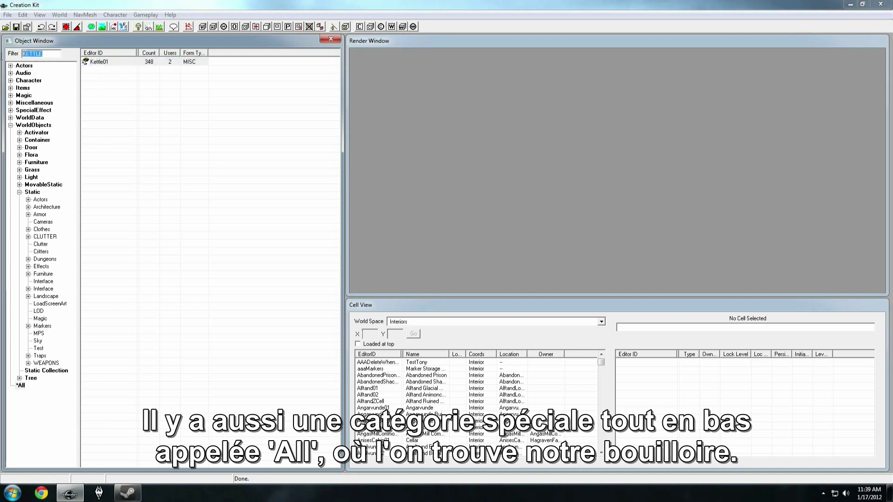
{"action": "key", "text": "BackSpace"}
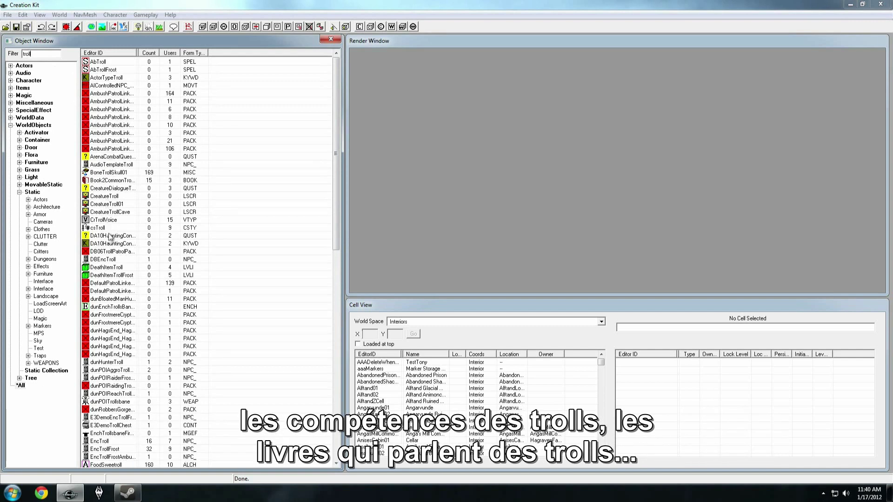
{"action": "left_click_drag", "start_coordinate": [41, 54], "coordinate": [1, 52]}
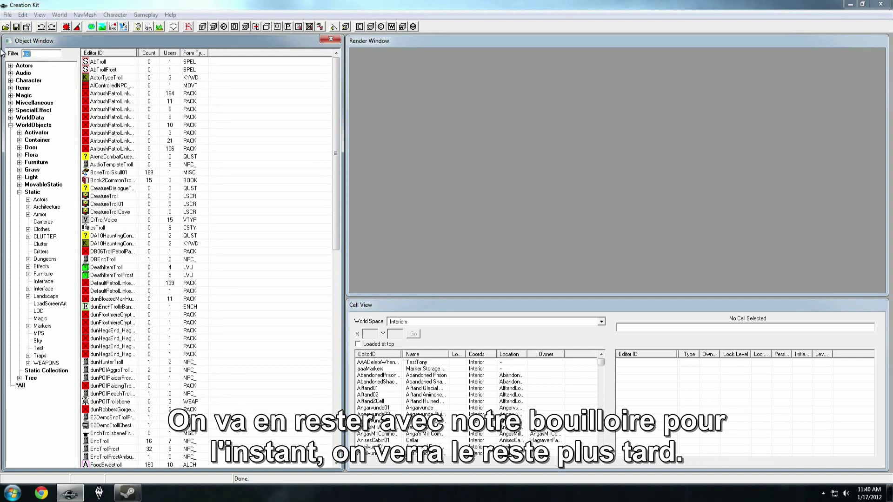
{"action": "type", "text": "kettle"}
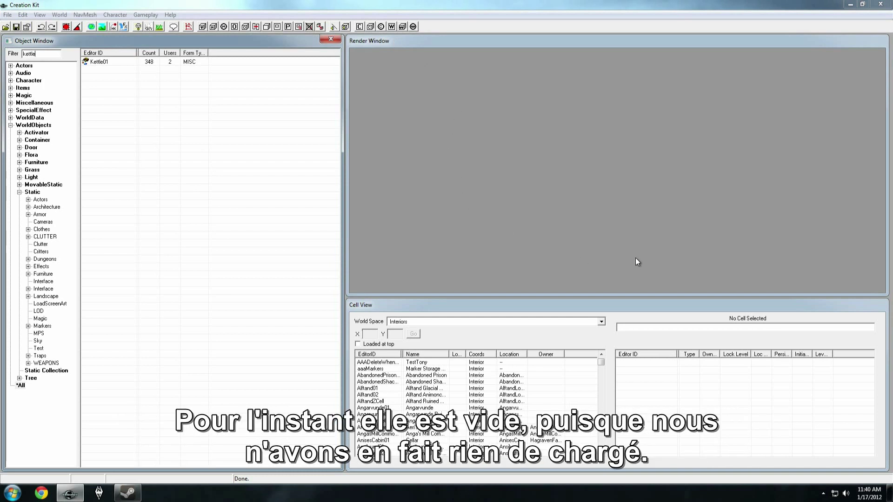
- Choose the Interiors world space in the Cell View and load UnownedCell into the Render Window
{"action": "left_click", "coordinate": [620, 309]}
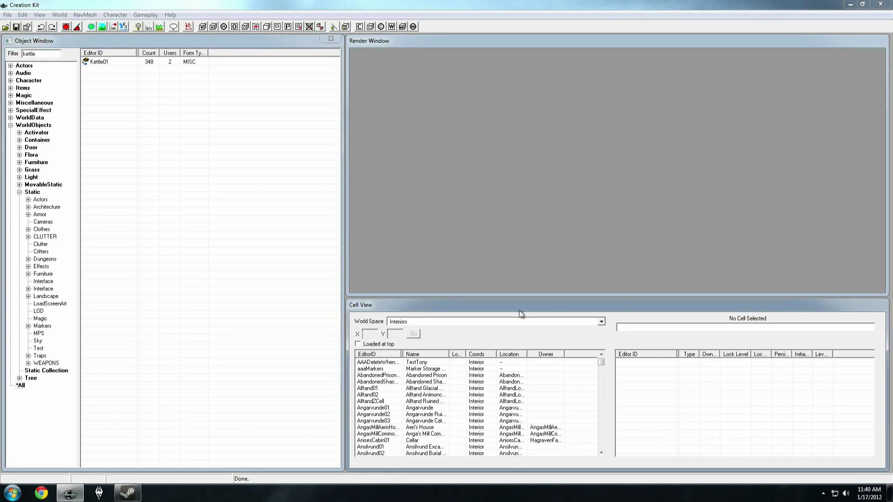
{"action": "left_click", "coordinate": [532, 321]}
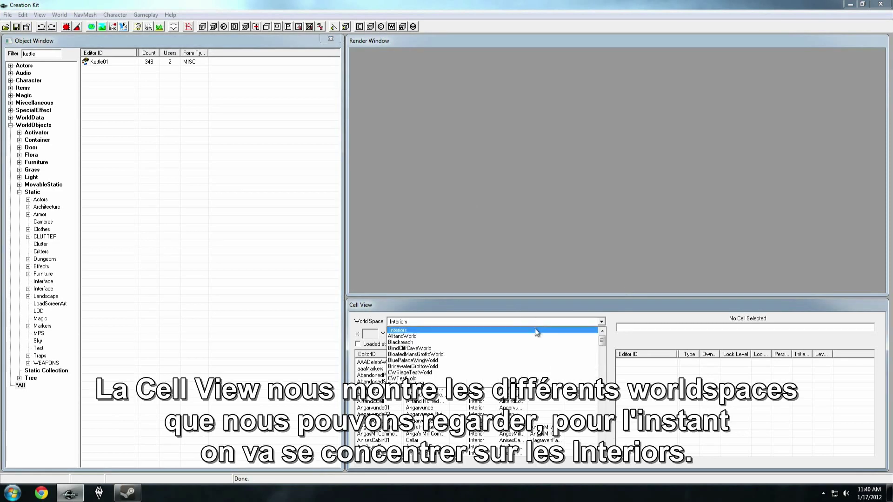
{"action": "left_click", "coordinate": [510, 330]}
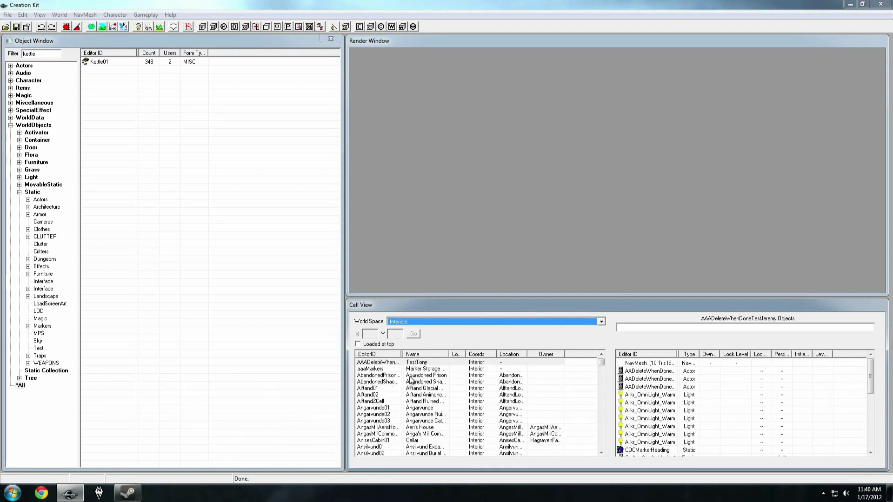
{"action": "left_click", "coordinate": [395, 375]}
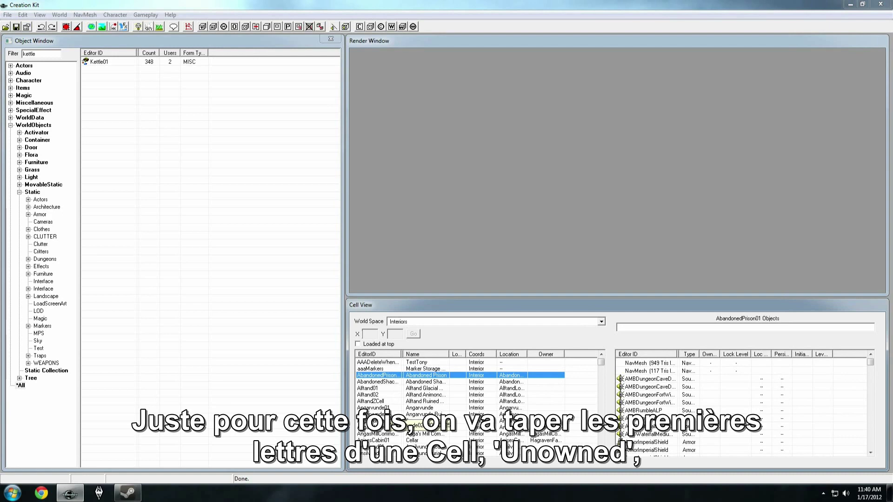
{"action": "type", "text": "unowned"}
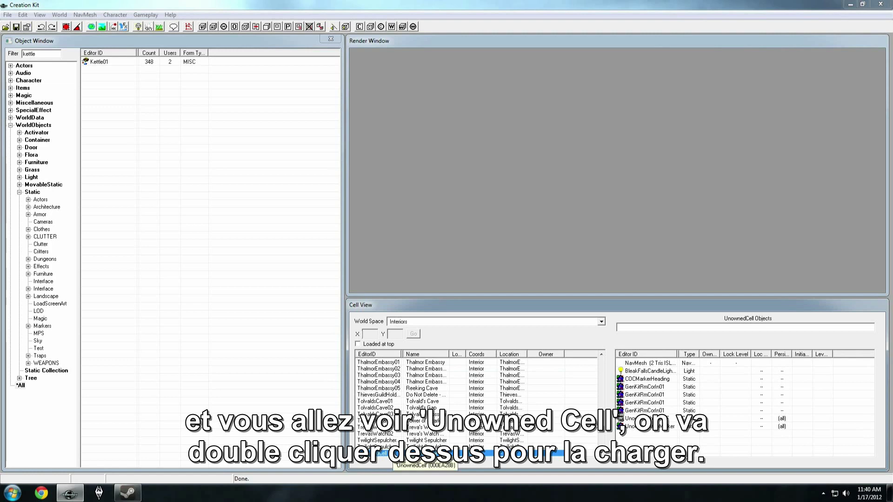
{"action": "double_click", "coordinate": [396, 453]}
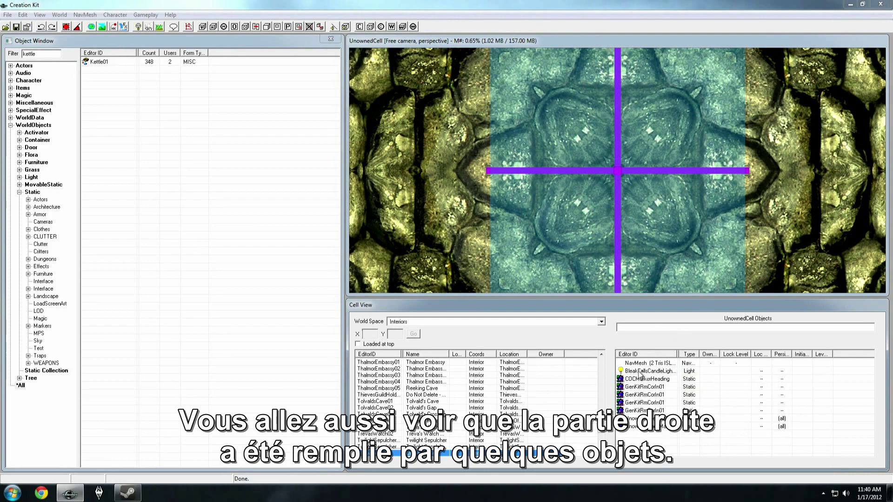
- Filter the UnownedCell object list by gen, then clear that filter
{"action": "left_click", "coordinate": [645, 330]}
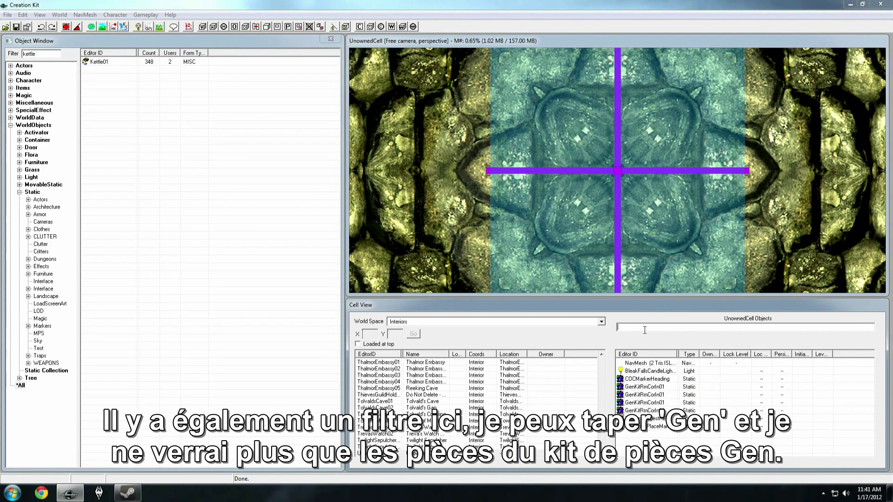
{"action": "type", "text": "gen"}
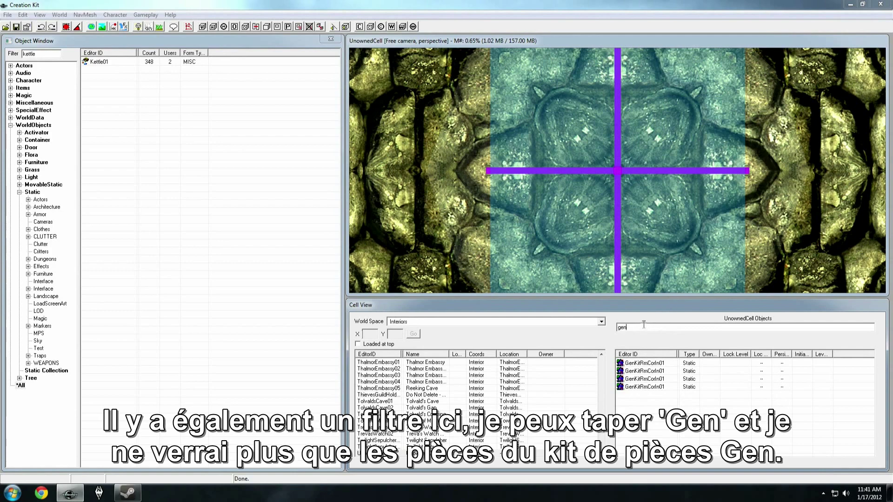
{"action": "key", "text": "BackSpace"}
{"action": "key", "text": "BackSpace"}
{"action": "key", "text": "BackSpace"}
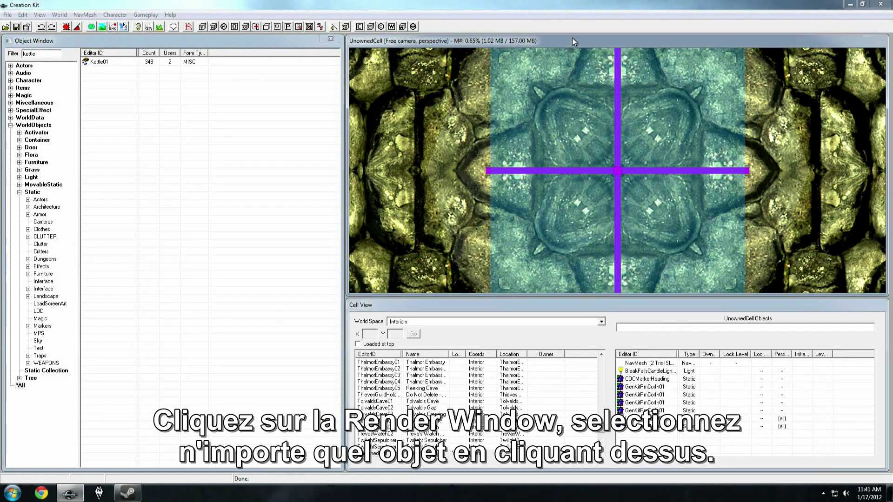
- Select the BleakFallsCandleLight01 light in the Render Window and zoom out to view the room around it
{"action": "left_click", "coordinate": [580, 147]}
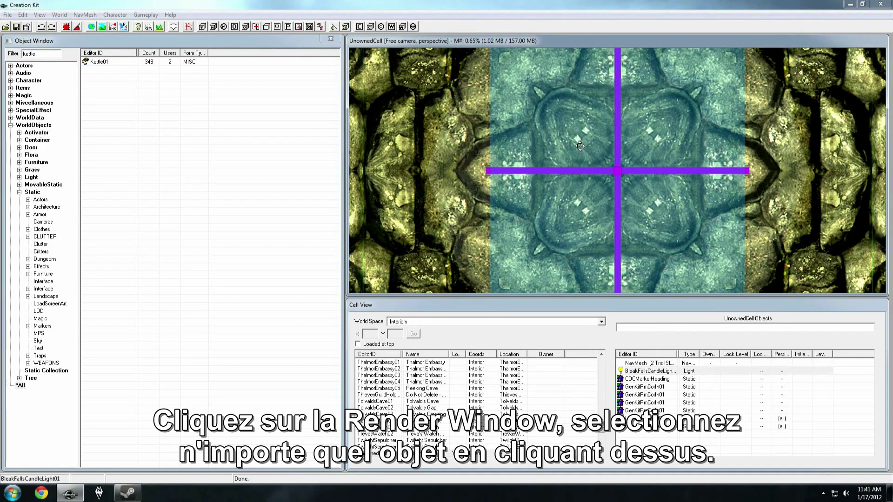
{"action": "scroll", "coordinate": [579, 146], "scroll_direction": "down", "scroll_amount": 8}
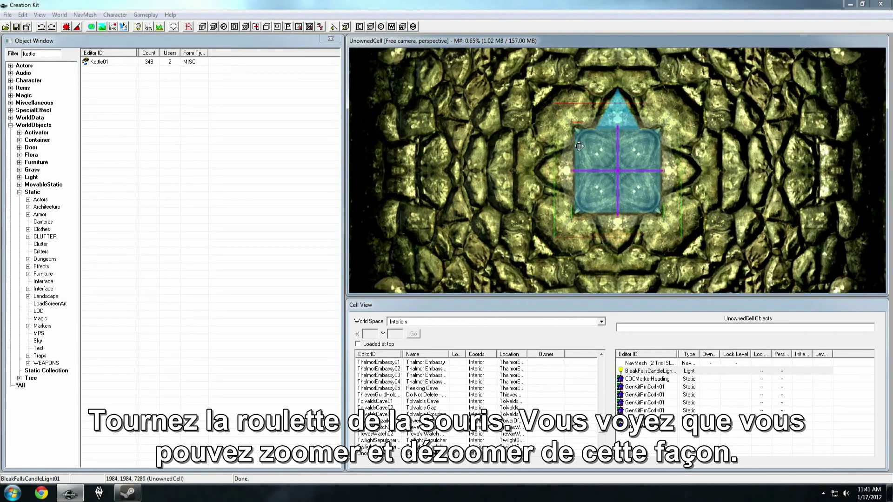
- Zoom the Render Window in and out in coarse increments between the blue marker and the whole room
{"action": "scroll", "coordinate": [579, 146], "scroll_direction": "up", "scroll_amount": 6}
{"action": "scroll", "coordinate": [579, 146], "scroll_direction": "down", "scroll_amount": 7}
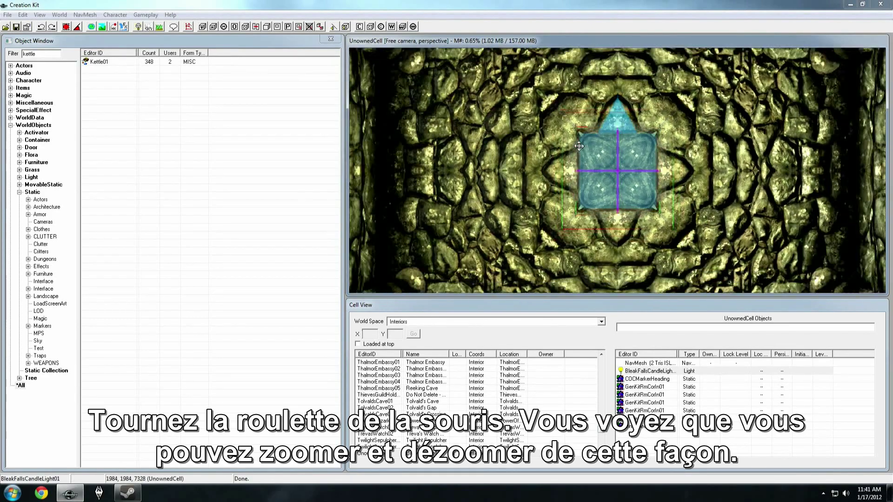
{"action": "scroll", "coordinate": [579, 146], "scroll_direction": "down", "scroll_amount": 10}
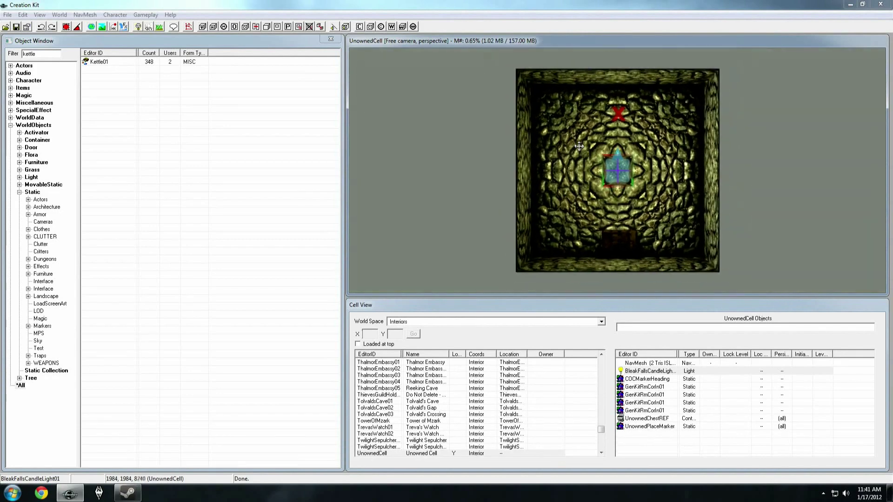
{"action": "scroll", "coordinate": [579, 146], "scroll_direction": "up", "scroll_amount": 7}
{"action": "scroll", "coordinate": [579, 146], "scroll_direction": "down", "scroll_amount": 4}
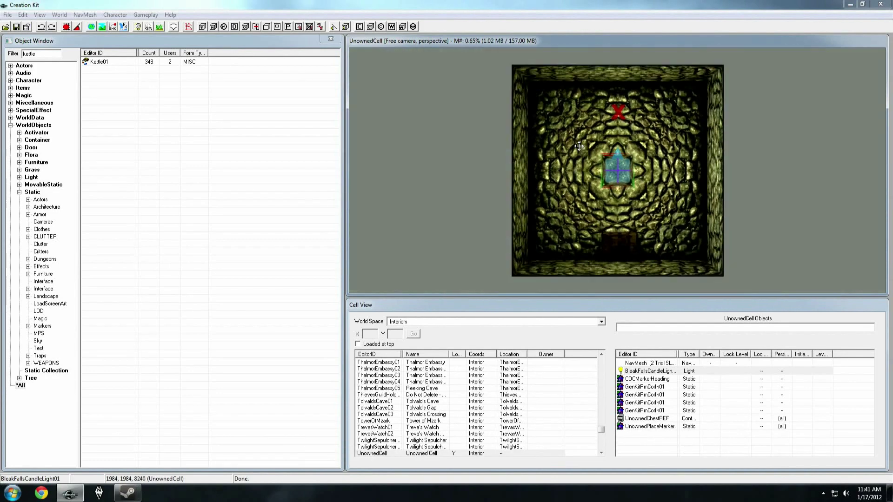
- Zoom the room view in and out with fine camera zoom and coarse increments, and pan the camera slightly
{"action": "key", "text": "v"}
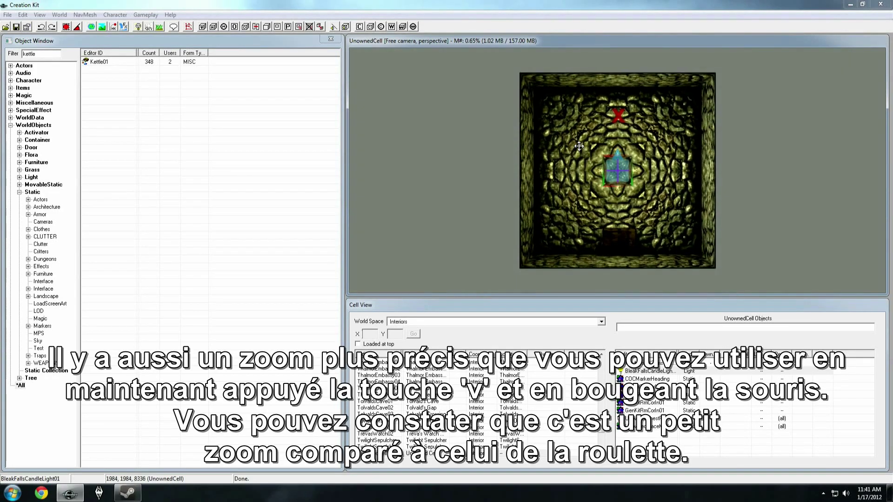
{"action": "scroll", "coordinate": [579, 146], "scroll_direction": "up", "scroll_amount": 2}
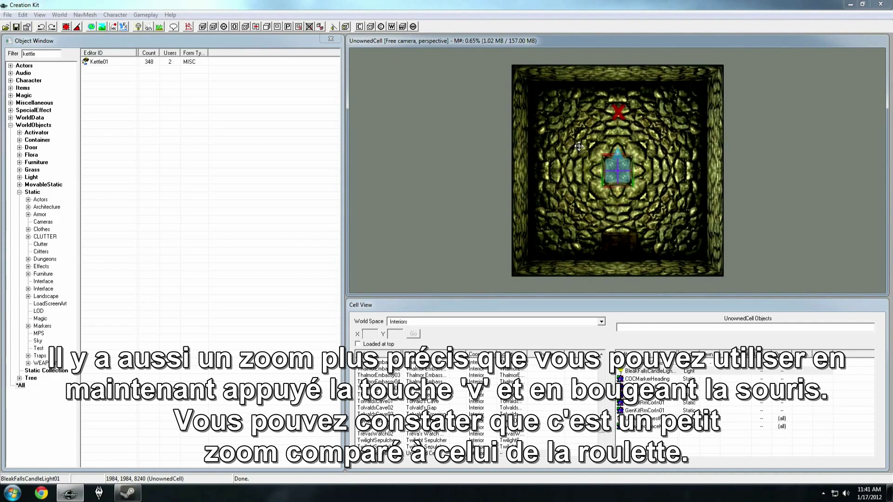
{"action": "key", "text": "v"}
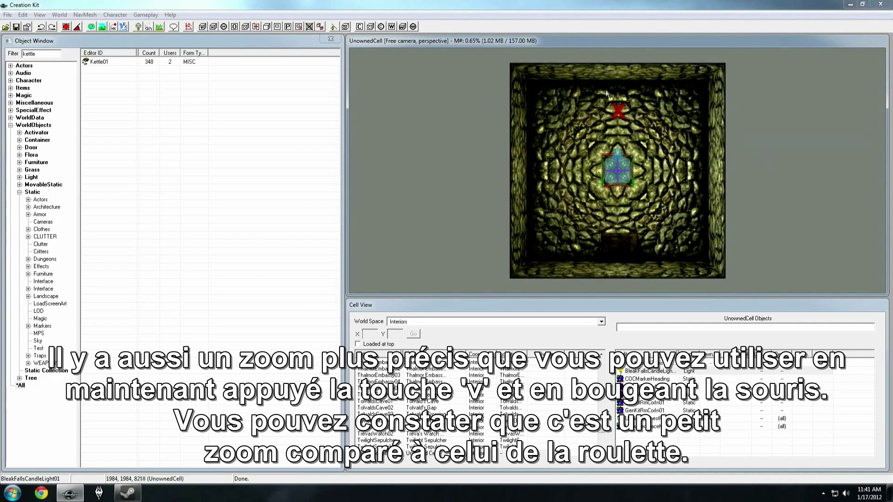
{"action": "key", "text": "v"}
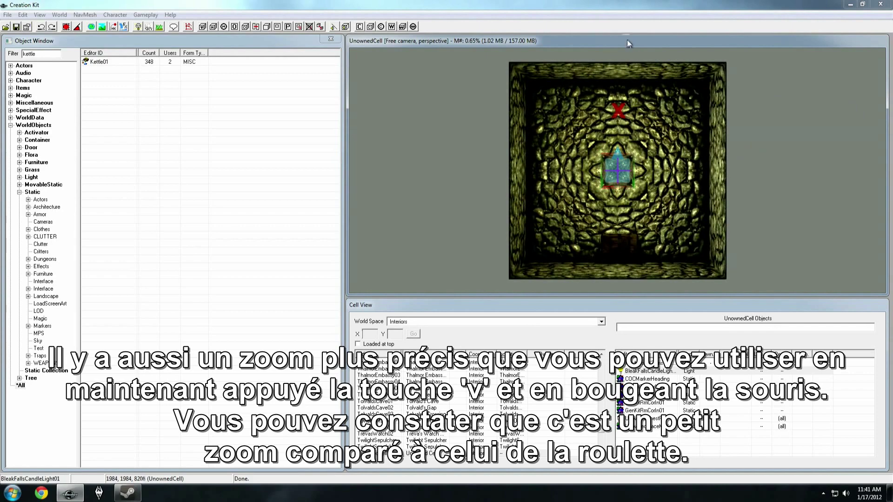
{"action": "key", "text": "v"}
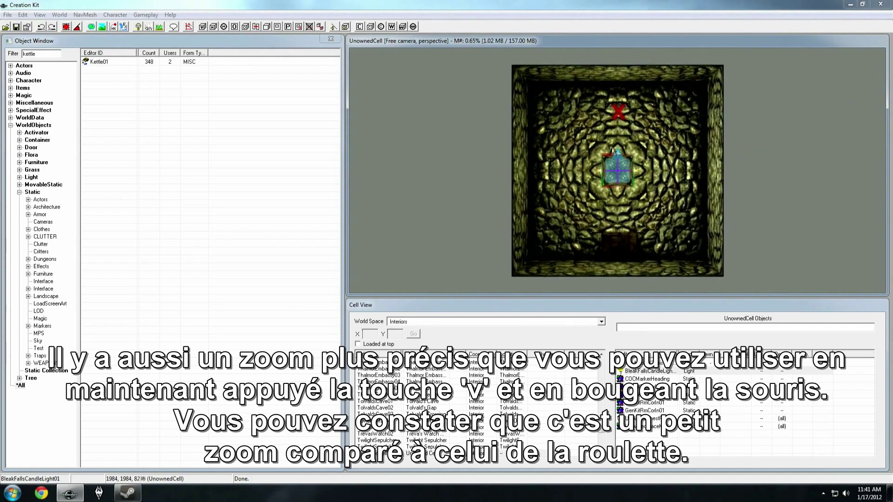
{"action": "scroll", "coordinate": [627, 173], "scroll_direction": "up", "scroll_amount": 5}
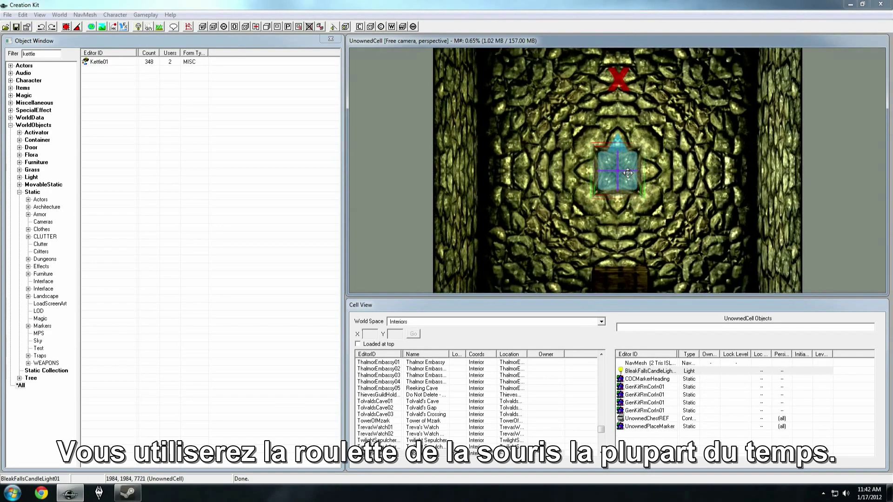
{"action": "scroll", "coordinate": [628, 173], "scroll_direction": "down", "scroll_amount": 2}
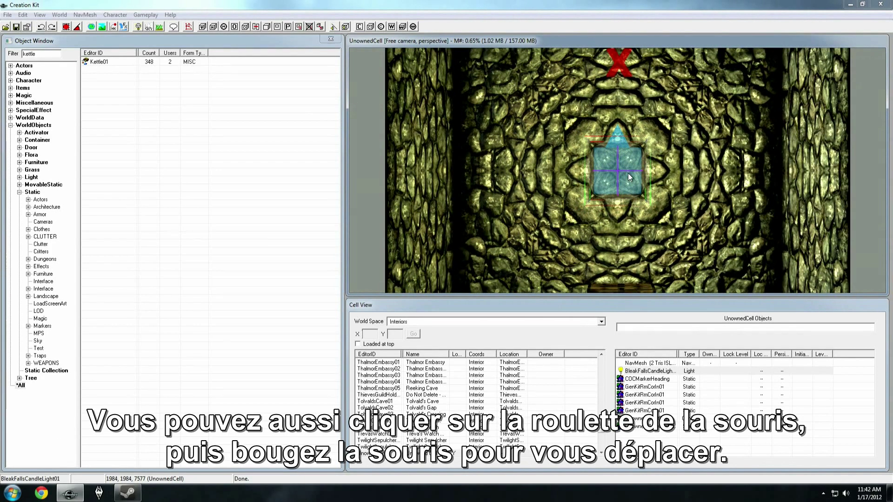
{"action": "mouse_move", "coordinate": [628, 173]}
{"action": "middle_mouse_down"}
{"action": "mouse_move", "coordinate": [623, 183]}
{"action": "mouse_move", "coordinate": [638, 161]}
{"action": "mouse_move", "coordinate": [634, 185]}
{"action": "mouse_move", "coordinate": [628, 178]}
{"action": "middle_mouse_up"}
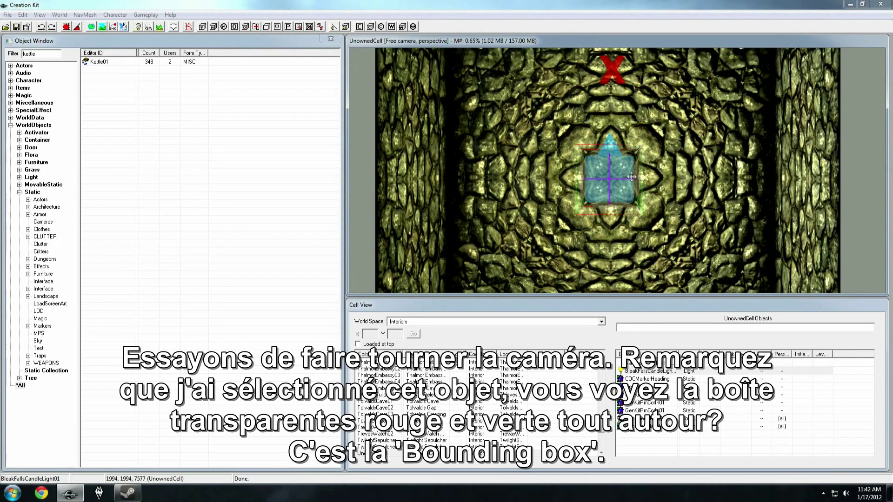
- Select several GenKitRmCorIn01 room pieces in turn to compare their bounding boxes, and reselect the BleakFallsCandleLight01 light
{"action": "left_click", "coordinate": [658, 170]}
{"action": "left_click", "coordinate": [632, 174]}
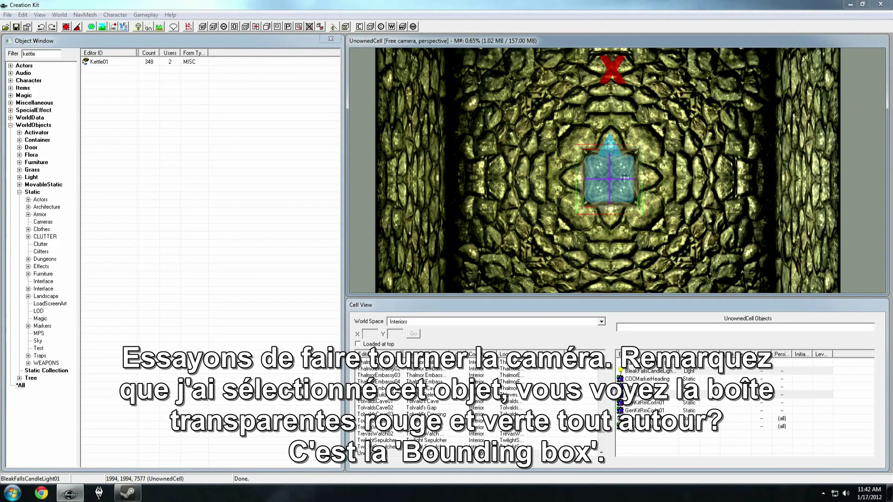
{"action": "left_click", "coordinate": [670, 176]}
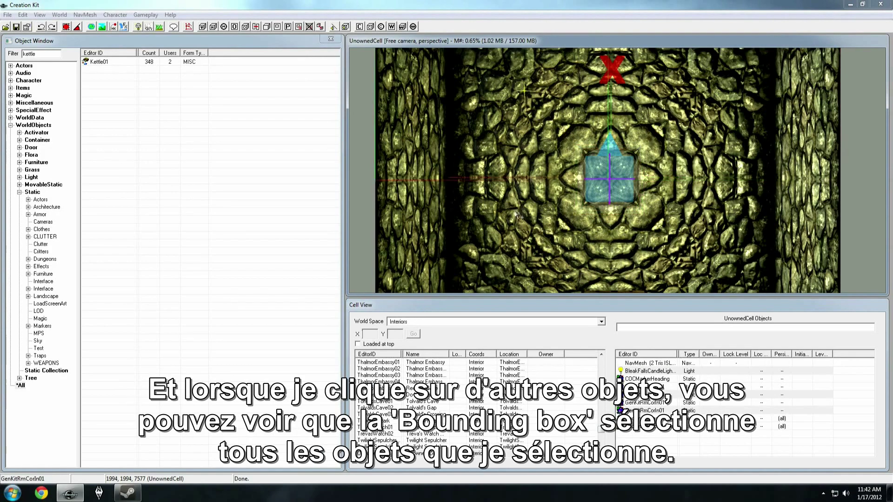
{"action": "left_click", "coordinate": [577, 222]}
{"action": "left_click", "coordinate": [614, 142]}
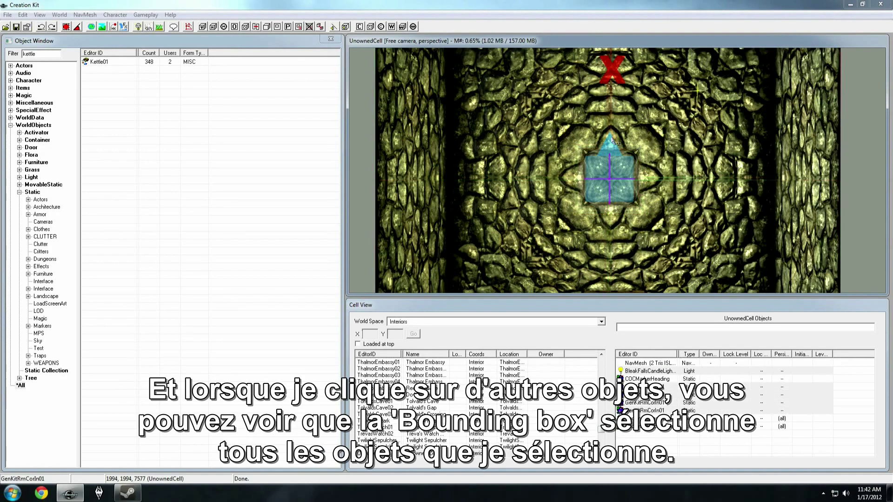
{"action": "left_click", "coordinate": [650, 139], "text": "ctrl"}
{"action": "left_click", "coordinate": [594, 196]}
{"action": "left_click", "coordinate": [615, 163]}
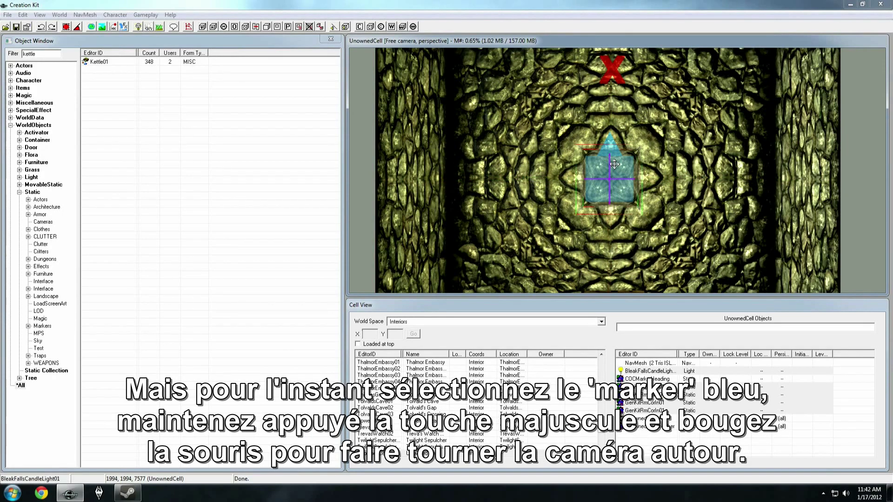
- Orbit the camera around the selected BleakFallsCandleLight01 light to view the room from low, high and side angles
{"action": "key", "text": "shift"}
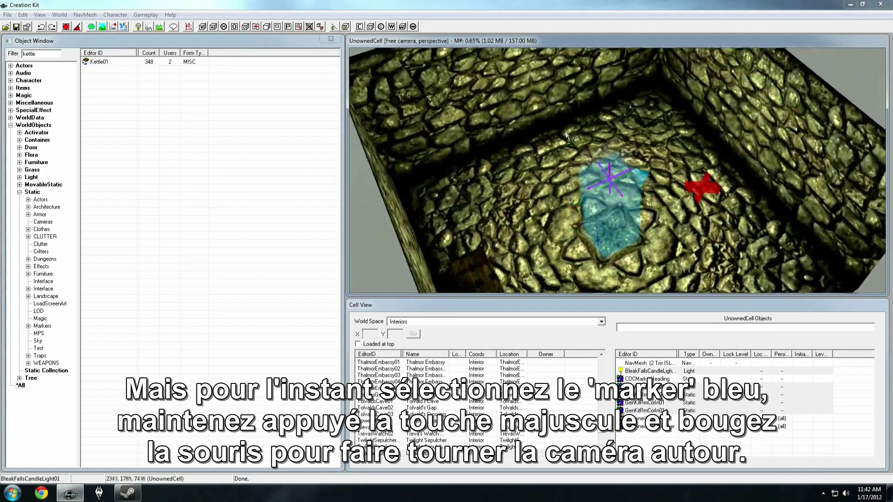
{"action": "key", "text": "shift"}
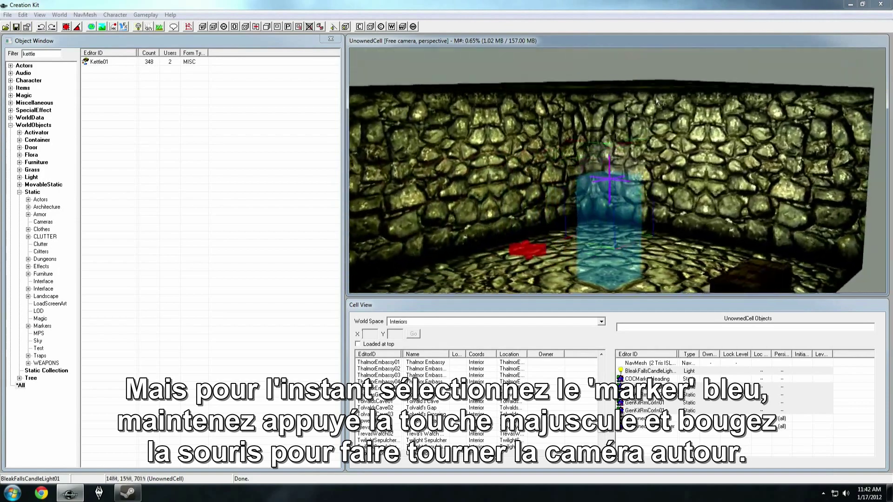
{"action": "key", "text": "shift"}
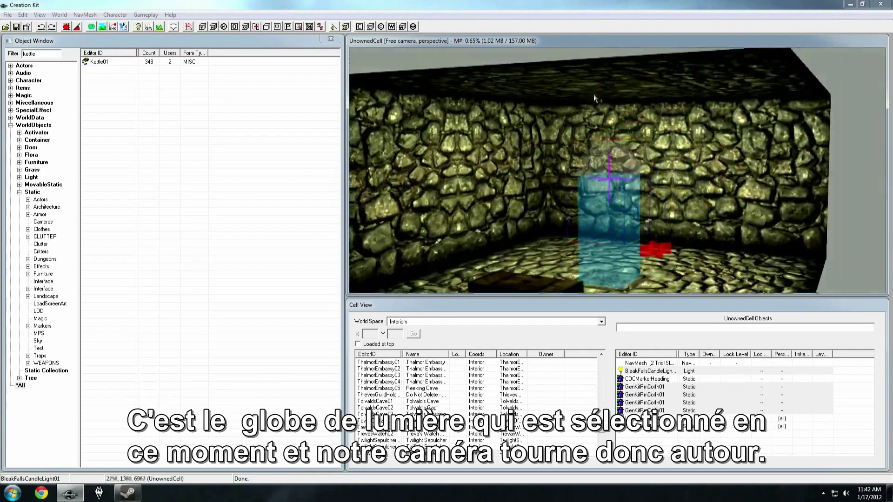
{"action": "key", "text": "shift"}
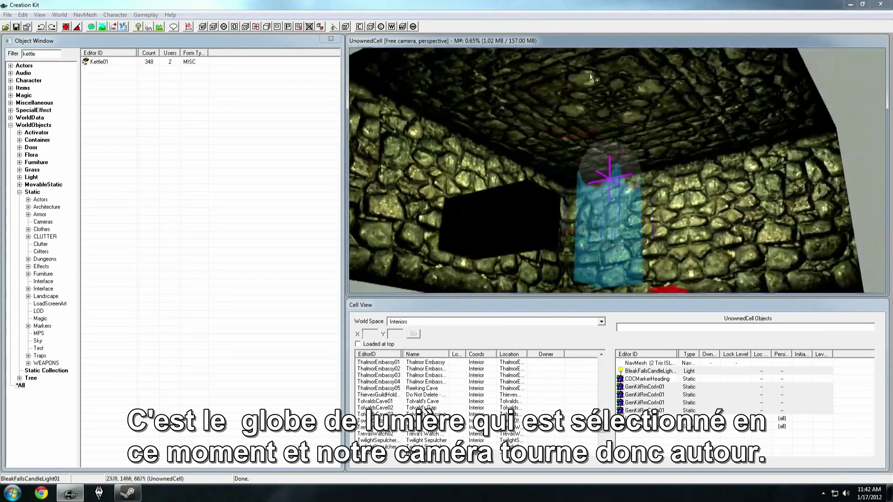
{"action": "key", "text": "shift"}
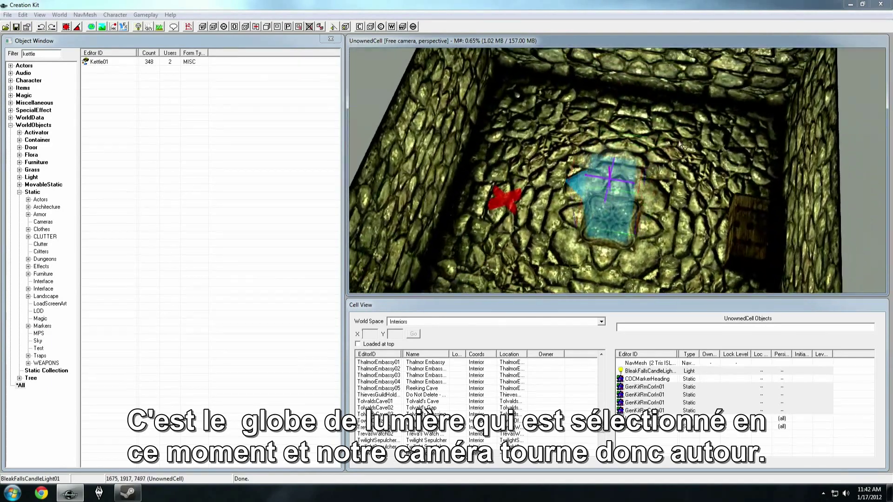
- Select the UnownedChestREF chest and orbit the camera around it at near and far distances
{"action": "left_click", "coordinate": [741, 220]}
{"action": "key", "text": "shift"}
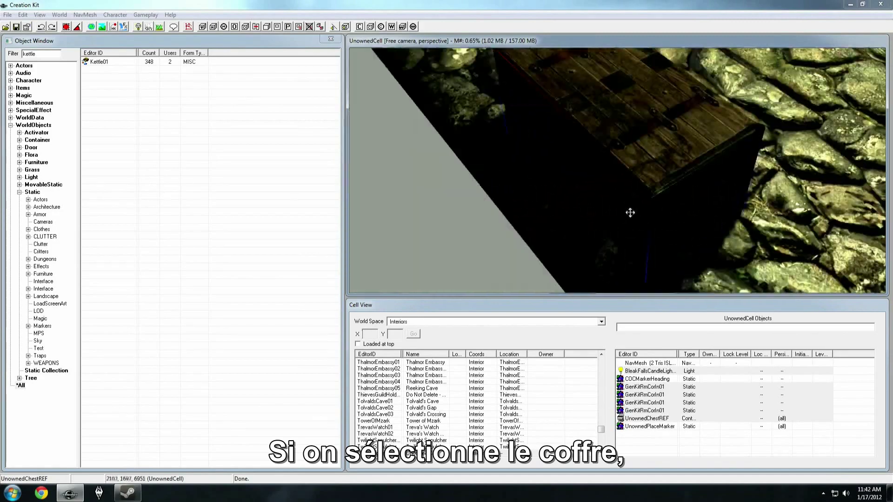
{"action": "key", "text": "shift"}
{"action": "key", "text": "shift"}
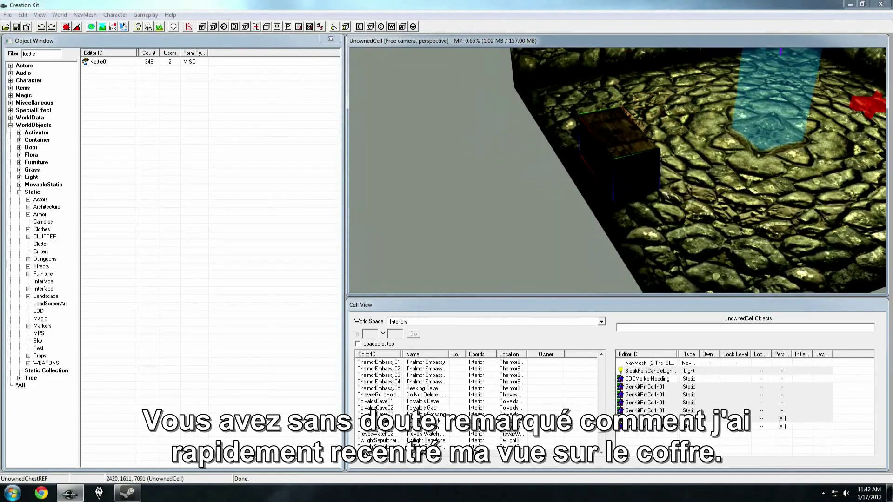
{"action": "key", "text": "shift"}
{"action": "scroll", "coordinate": [618, 188], "scroll_direction": "up", "scroll_amount": 5}
{"action": "key", "text": "shift"}
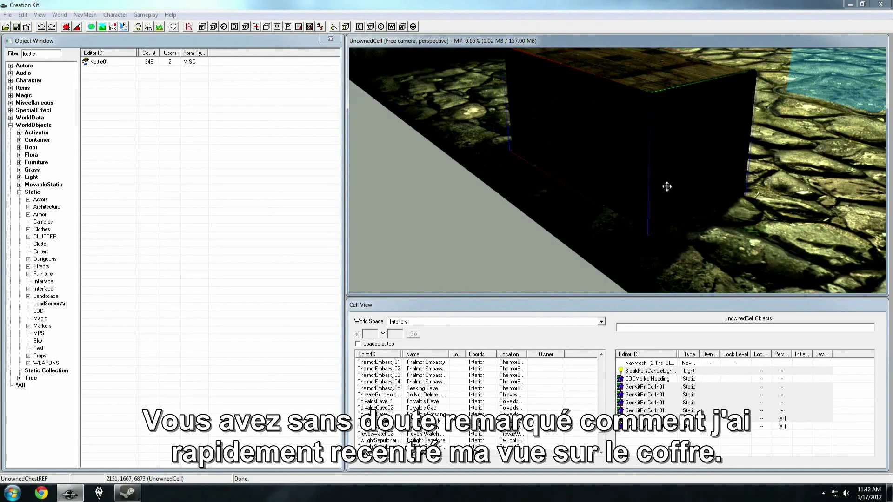
- Zoom out from the chest and recentre the camera on it twice, orbiting around it between zooms
{"action": "scroll", "coordinate": [665, 185], "scroll_direction": "down", "scroll_amount": 5}
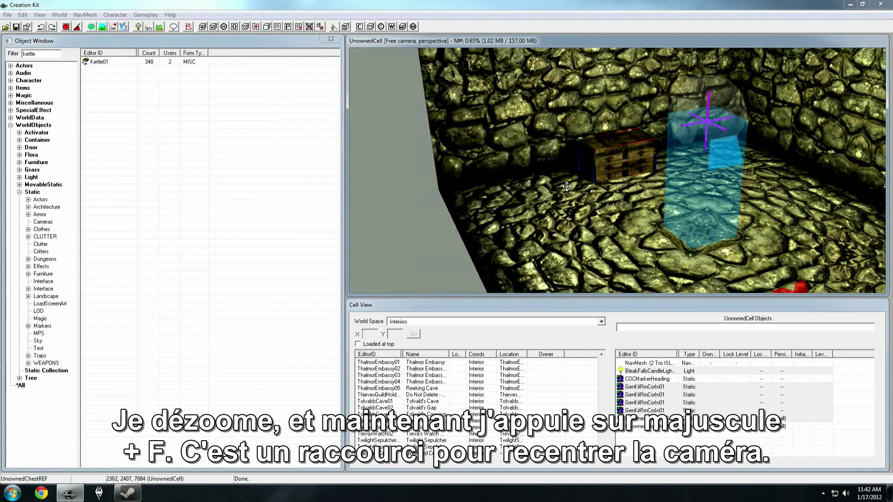
{"action": "key", "text": "shift+f"}
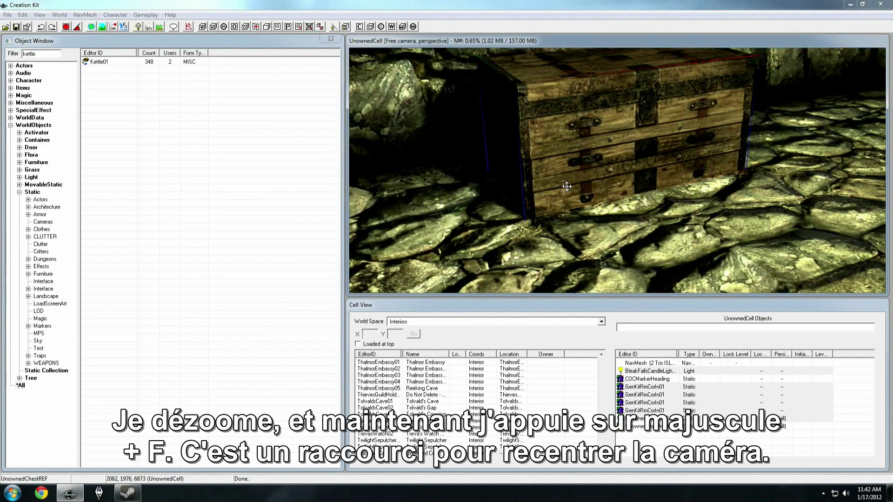
{"action": "scroll", "coordinate": [575, 185], "scroll_direction": "down", "scroll_amount": 4}
{"action": "key", "text": "shift+f"}
{"action": "key", "text": "shift"}
{"action": "scroll", "coordinate": [643, 180], "scroll_direction": "down", "scroll_amount": 4}
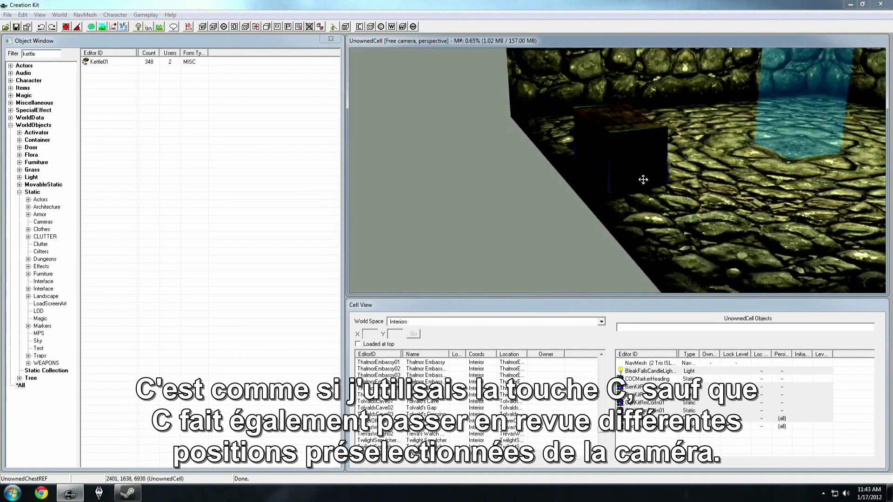
{"action": "key", "text": "shift"}
- Cycle the camera through its preset views of the selected chest, including the front, left and top views
{"action": "key", "text": "c"}
{"action": "key", "text": "c"}
{"action": "key", "text": "c"}
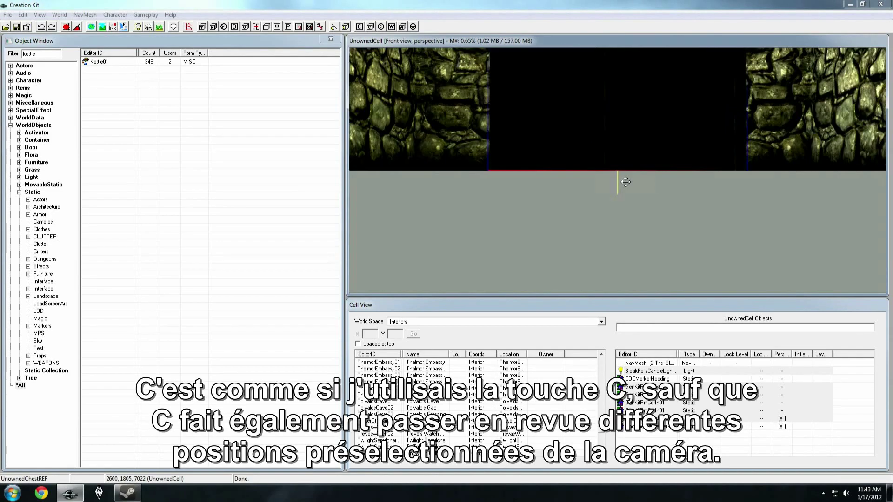
{"action": "key", "text": "t"}
{"action": "key", "text": "t"}
{"action": "key", "text": "t"}
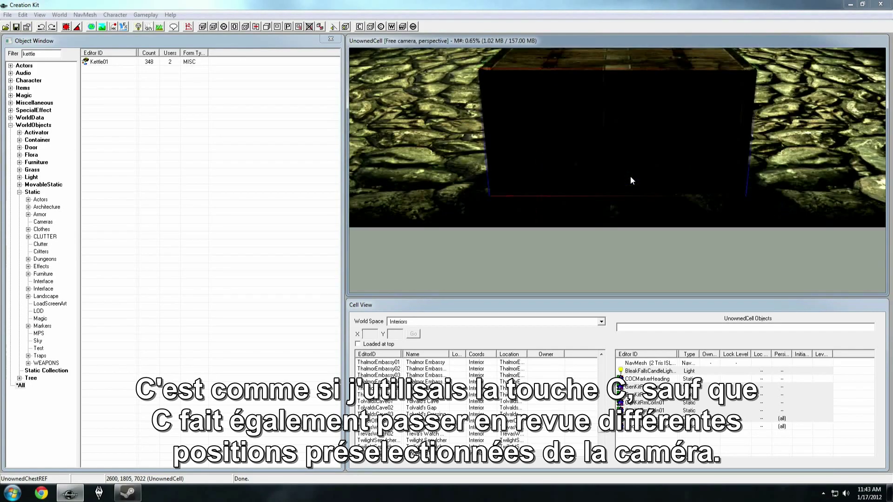
{"action": "key", "text": "t"}
{"action": "key", "text": "t"}
{"action": "key", "text": "t"}
{"action": "key", "text": "t"}
{"action": "key", "text": "c"}
{"action": "key", "text": "c"}
{"action": "key", "text": "c"}
{"action": "key", "text": "c"}
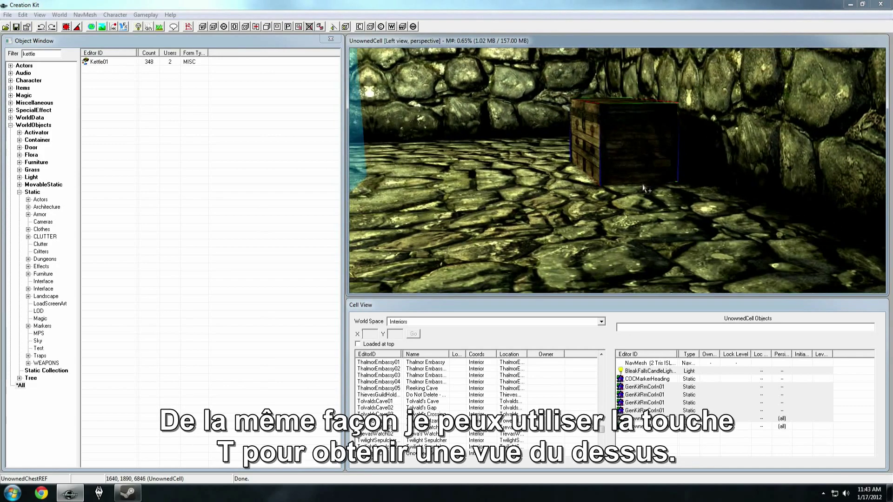
- View the room from above, select the red UnownedPlaceMarker cross and centre the camera on it
{"action": "key", "text": "t"}
{"action": "scroll", "coordinate": [641, 184], "scroll_direction": "down", "scroll_amount": 6}
{"action": "middle_click_drag", "start_coordinate": [642, 163], "coordinate": [640, 201]}
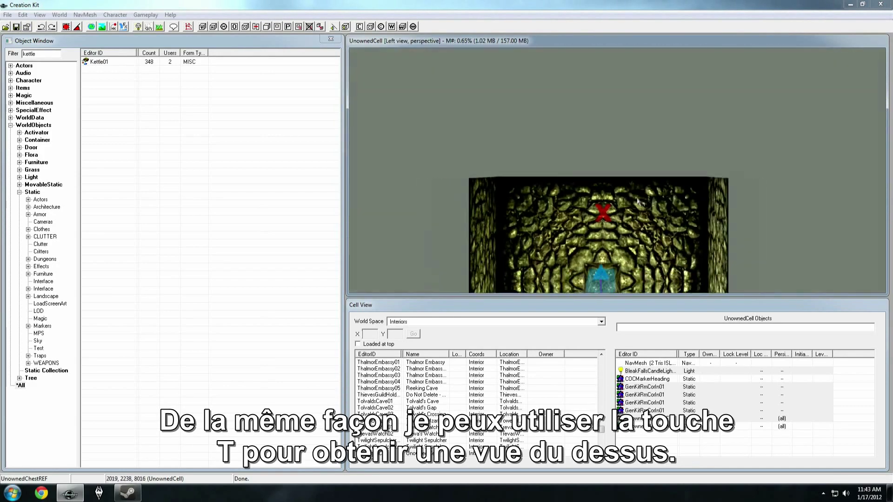
{"action": "left_click", "coordinate": [606, 215]}
{"action": "key", "text": "shift+f"}
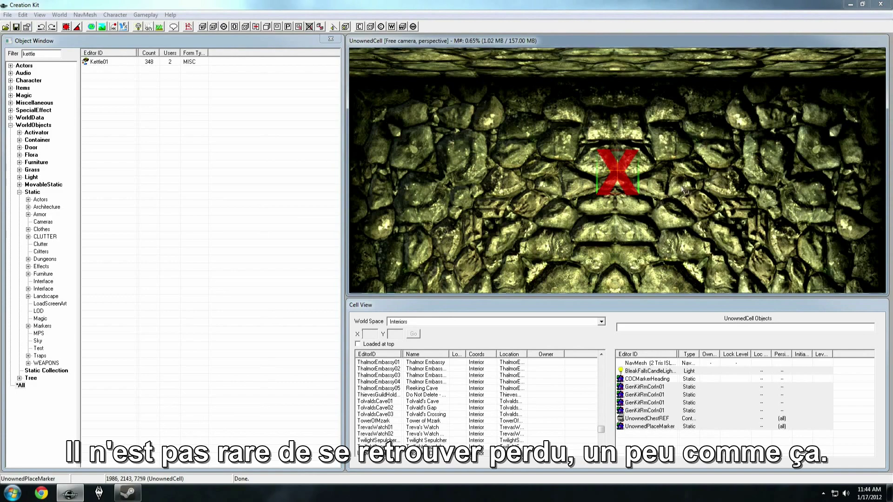
- Pan the camera away until the room is out of sight, and try to recover it with the top view
{"action": "scroll", "coordinate": [700, 179], "scroll_direction": "down", "scroll_amount": 3}
{"action": "middle_click_drag", "start_coordinate": [707, 153], "coordinate": [639, 195]}
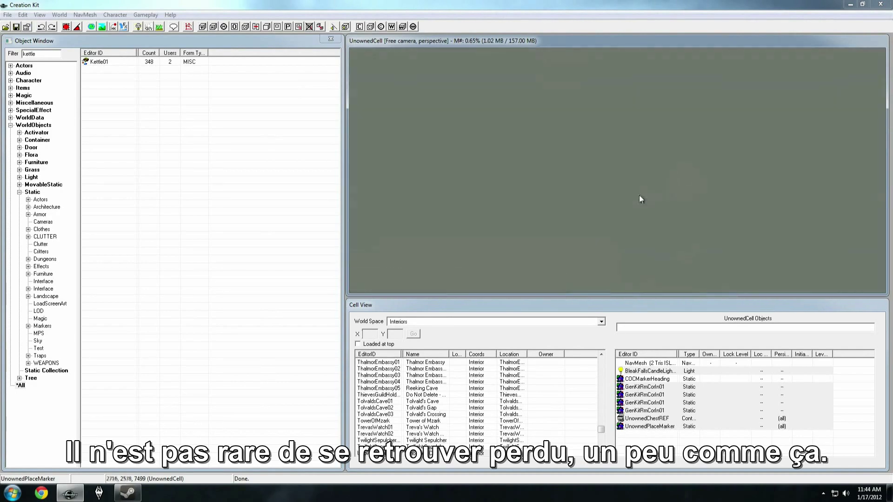
{"action": "key", "text": "t"}
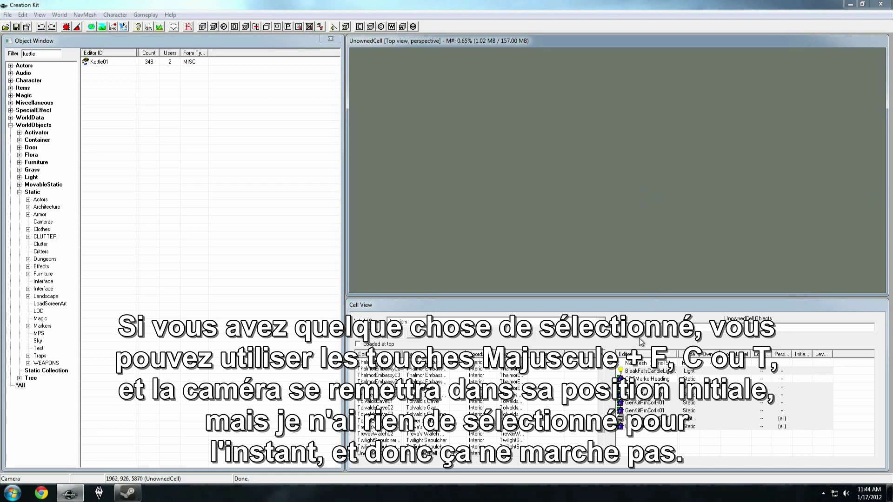
- Bring the camera back to the room by jumping to a GenKitRmCorIn01 object in the cell's list, with an angled overview
{"action": "left_click", "coordinate": [641, 386]}
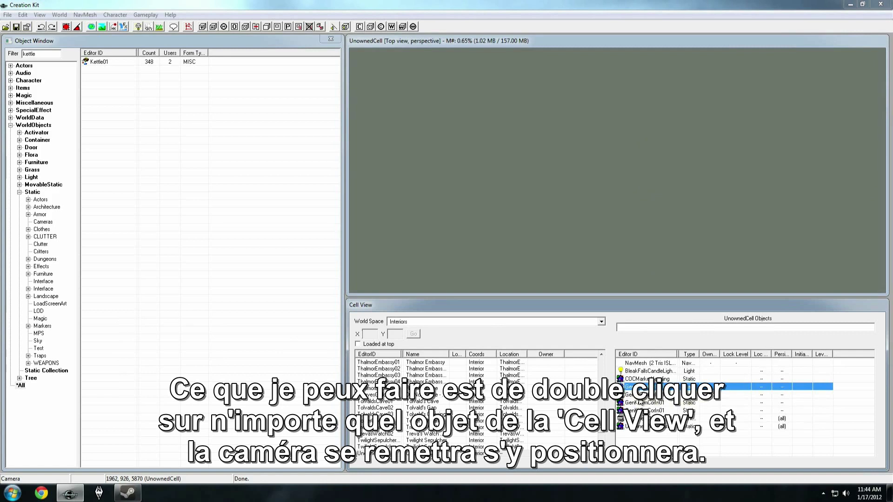
{"action": "left_click", "coordinate": [640, 397]}
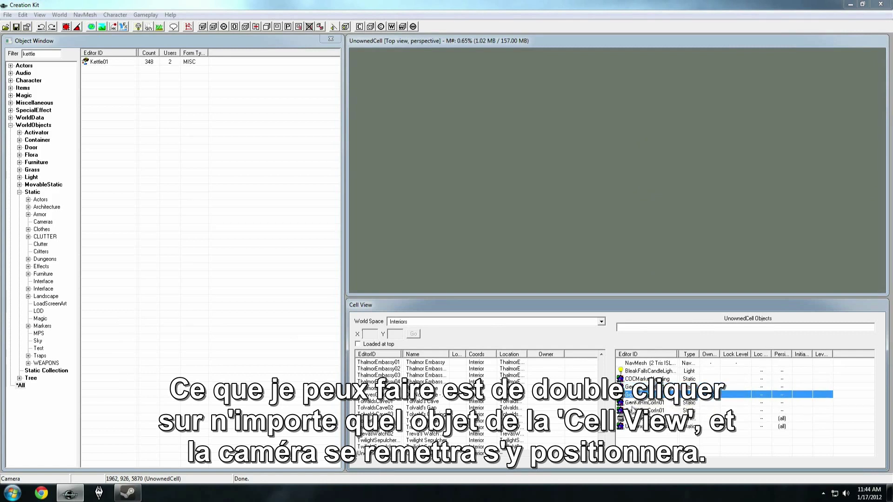
{"action": "double_click", "coordinate": [633, 400]}
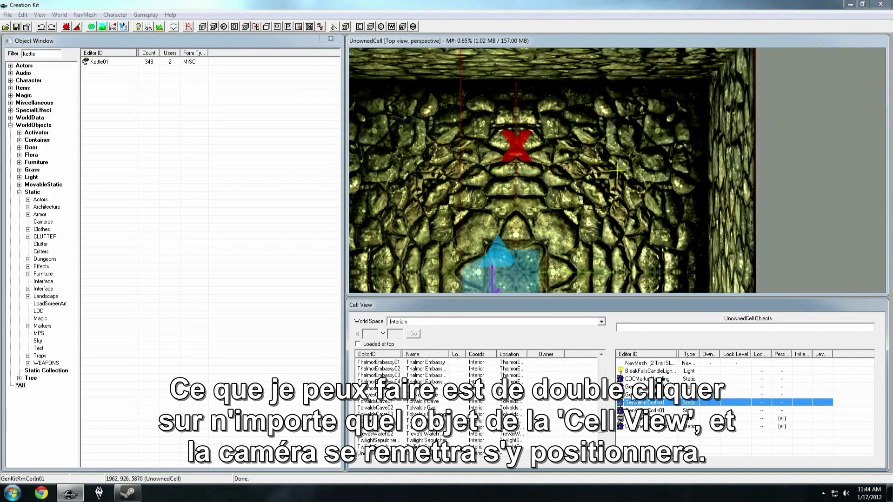
{"action": "left_click", "coordinate": [523, 116]}
{"action": "scroll", "coordinate": [523, 116], "scroll_direction": "down", "scroll_amount": 3}
{"action": "middle_click_drag", "start_coordinate": [523, 116], "coordinate": [529, 112], "text": "shift"}
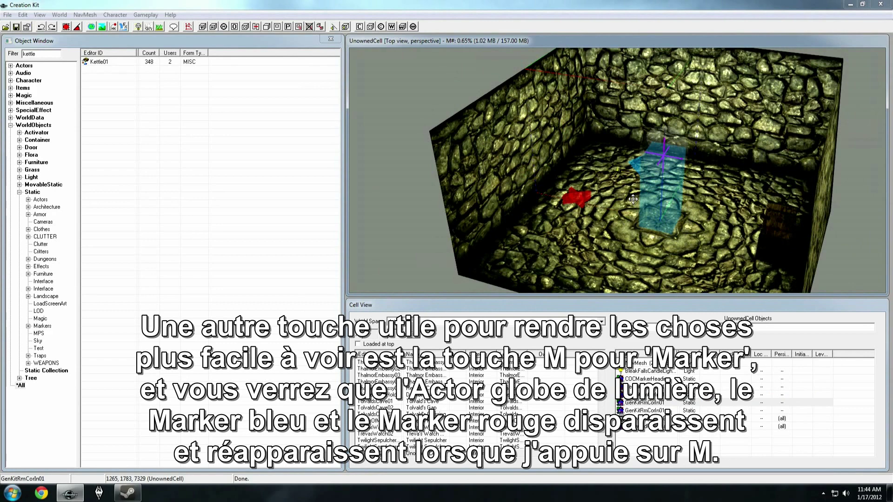
- Toggle the visibility of the room's light, blue and red markers off and on repeatedly
{"action": "key", "text": "m"}
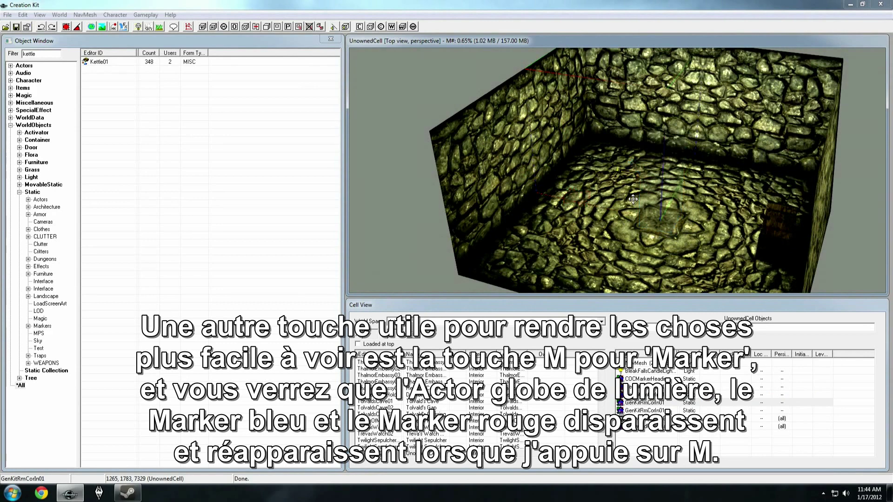
{"action": "key", "text": "m"}
{"action": "key", "text": "m"}
{"action": "key", "text": "m"}
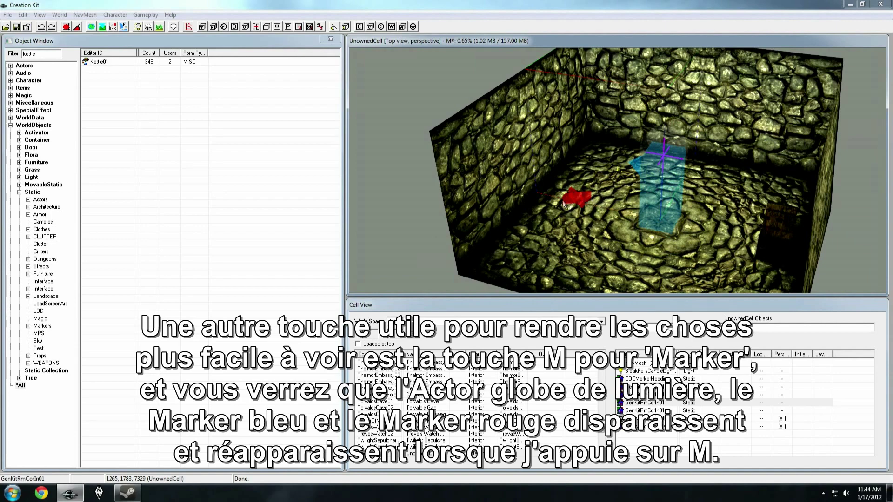
{"action": "key", "text": "m"}
{"action": "key", "text": "m"}
{"action": "key", "text": "m"}
{"action": "key", "text": "m"}
{"action": "key", "text": "m"}
{"action": "key", "text": "m"}
{"action": "key", "text": "m"}
{"action": "key", "text": "m"}
{"action": "key", "text": "m"}
{"action": "key", "text": "m"}
{"action": "key", "text": "m"}
{"action": "key", "text": "m"}
{"action": "key", "text": "m"}
{"action": "key", "text": "m"}
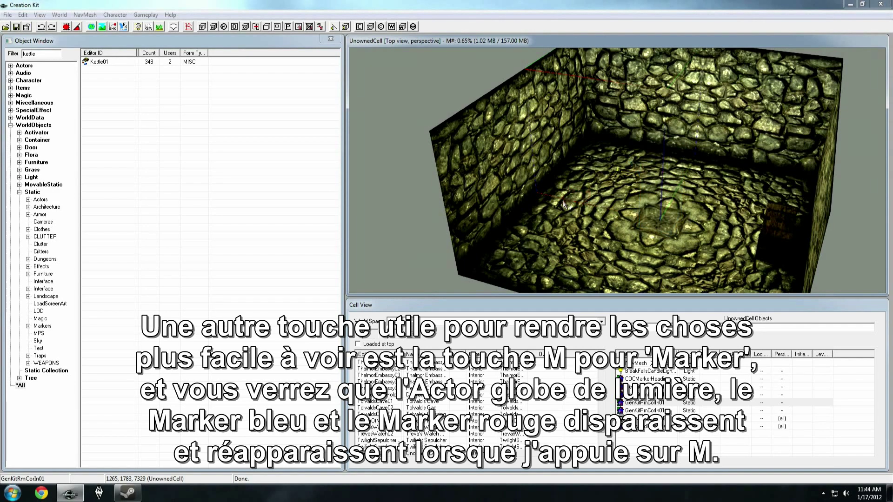
{"action": "key", "text": "m"}
{"action": "key", "text": "m"}
{"action": "key", "text": "m"}
{"action": "key", "text": "m"}
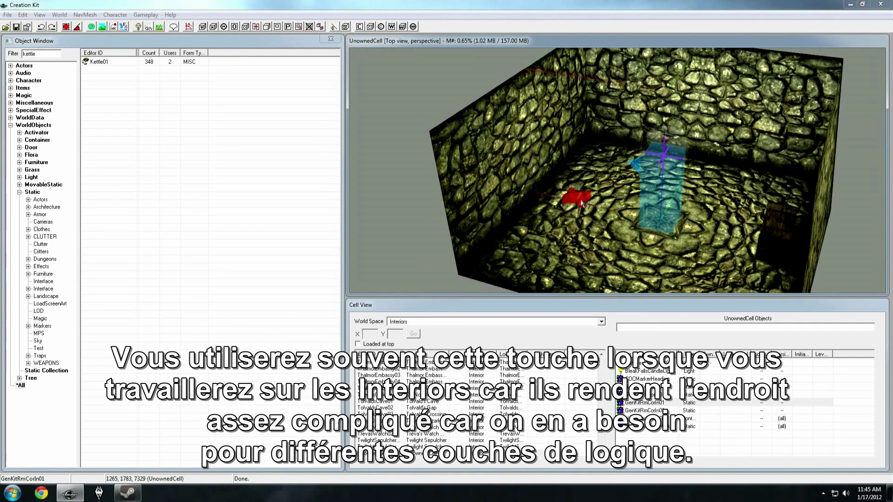
{"action": "key", "text": "m"}
{"action": "key", "text": "m"}
{"action": "key", "text": "m"}
{"action": "key", "text": "m"}
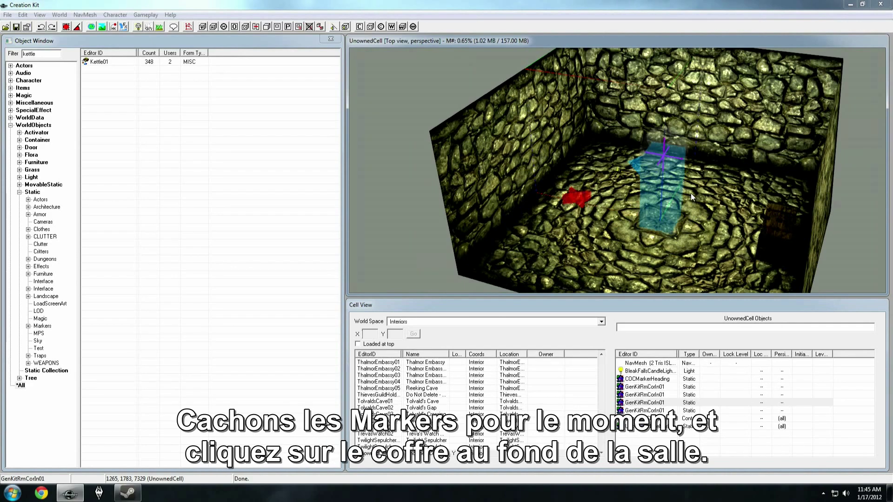
- Hide the markers and centre the camera on the selected chest, viewed at an angle
{"action": "key", "text": "m"}
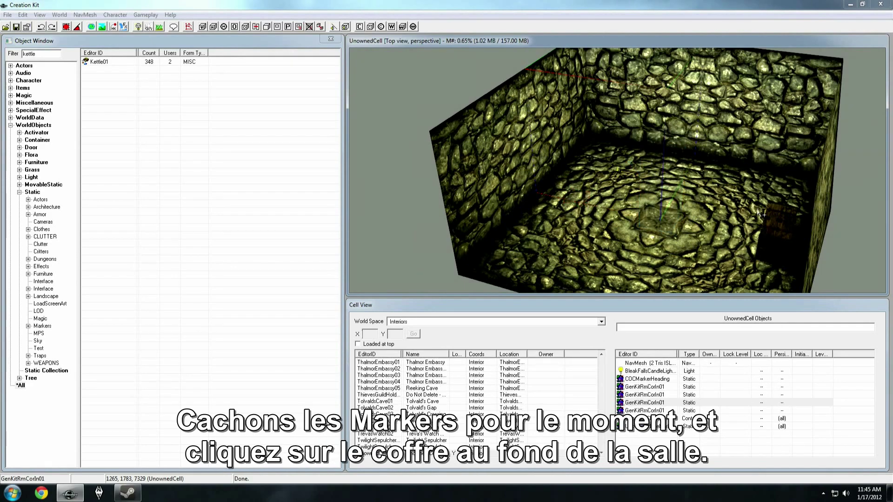
{"action": "left_click", "coordinate": [773, 223]}
{"action": "scroll", "coordinate": [744, 220], "scroll_direction": "up", "scroll_amount": 2}
{"action": "scroll", "coordinate": [749, 224], "scroll_direction": "up", "scroll_amount": 2}
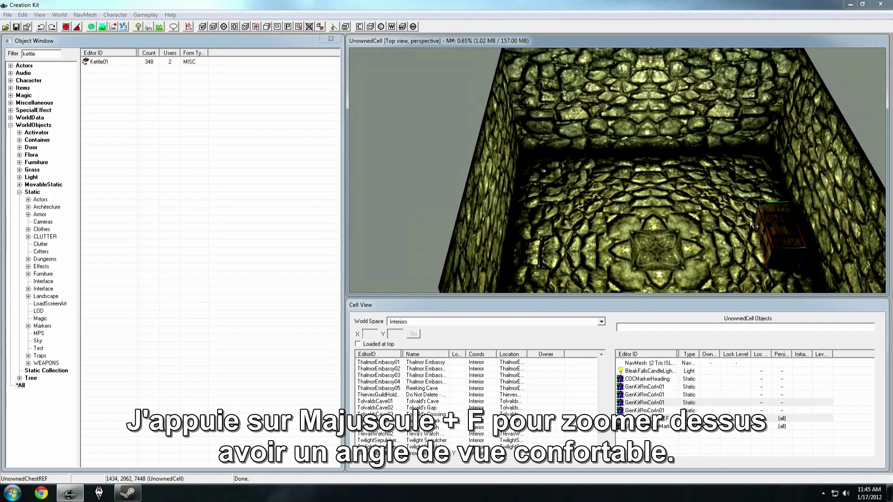
{"action": "key", "text": "shift+f"}
{"action": "scroll", "coordinate": [631, 203], "scroll_direction": "down", "scroll_amount": 3}
{"action": "middle_click_drag", "start_coordinate": [650, 203], "coordinate": [632, 199], "text": "shift"}
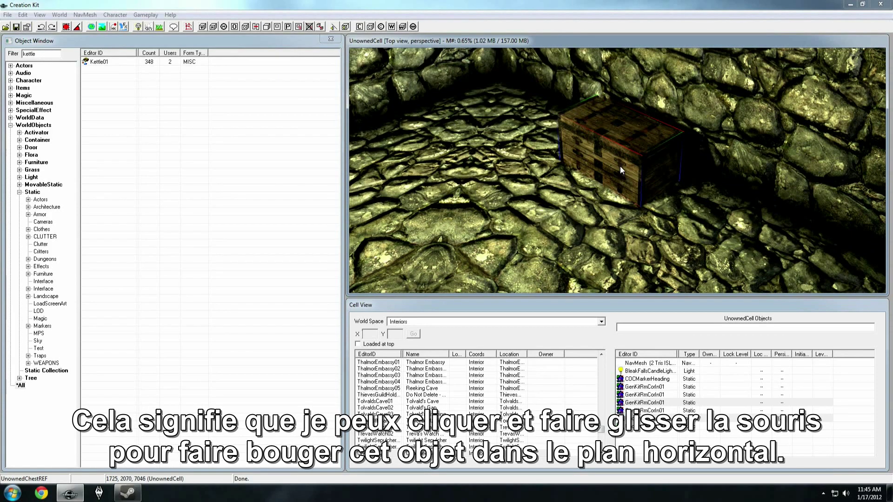
- Slide the chest horizontally across the floor, away from the wall, freely and along single X and Y axes
{"action": "left_click_drag", "start_coordinate": [620, 166], "coordinate": [593, 190]}
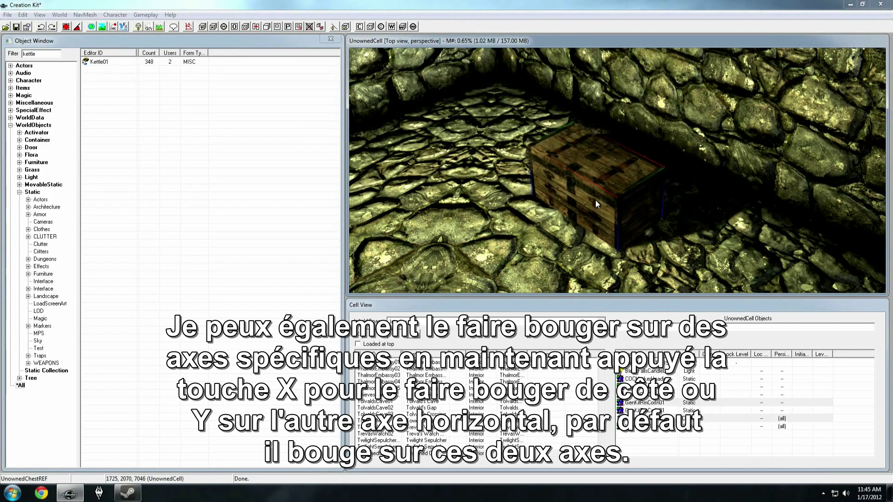
{"action": "left_click_drag", "start_coordinate": [597, 204], "coordinate": [707, 247]}
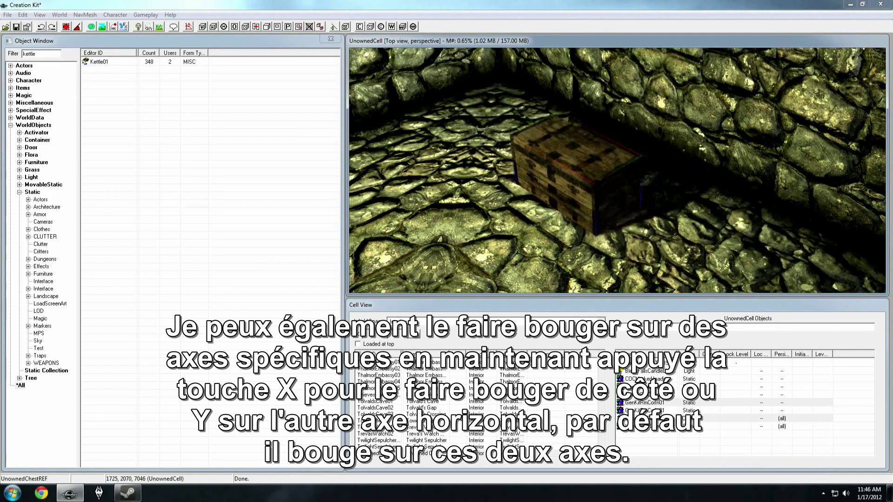
- Lift the chest off the floor along the Z axis and drop it back onto the collision surface, twice
{"action": "left_click_drag", "start_coordinate": [576, 172], "coordinate": [566, 128]}
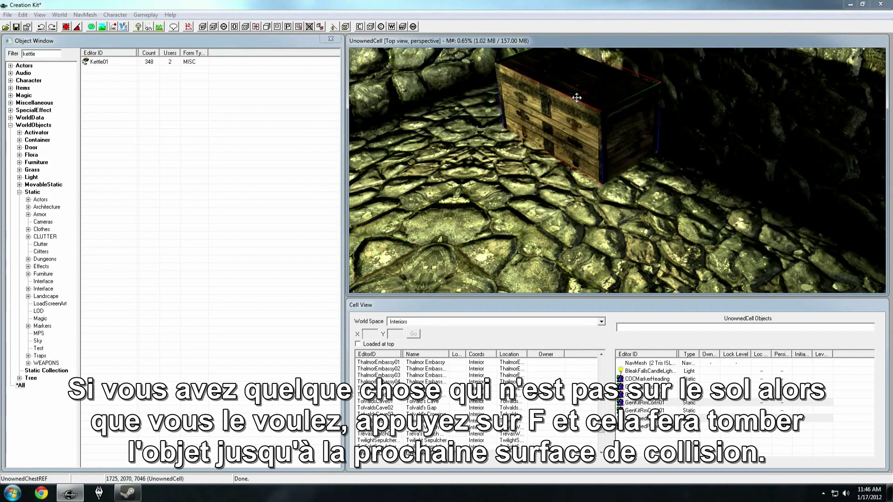
{"action": "key", "text": "f"}
{"action": "left_click_drag", "start_coordinate": [583, 185], "coordinate": [617, 84]}
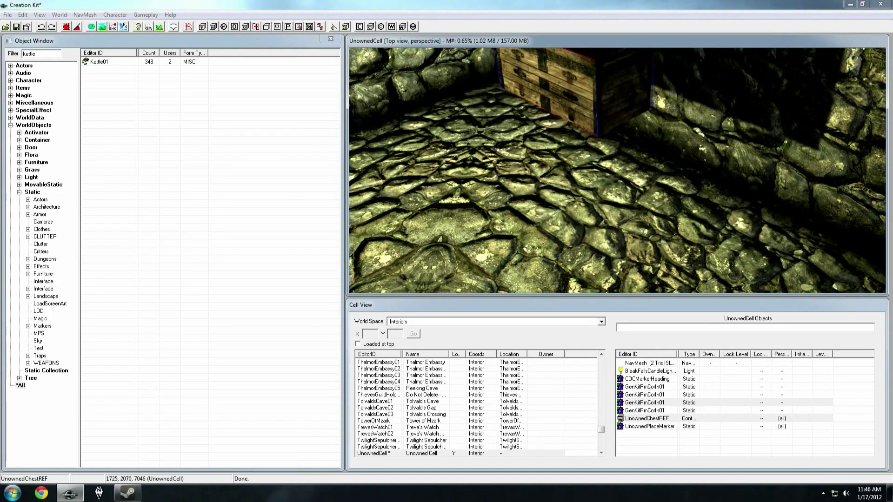
{"action": "key", "text": "f"}
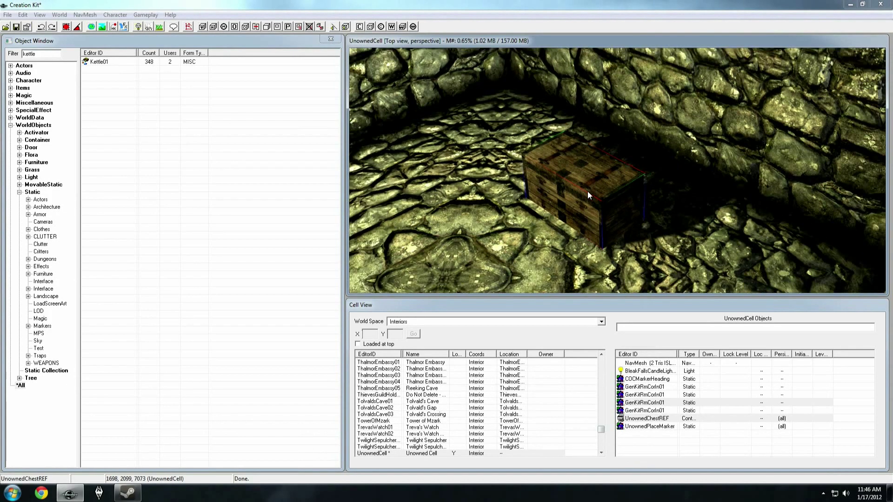
- Nudge the chest across the floor in small increments in all four horizontal directions
{"action": "key", "text": "Up"}
{"action": "key", "text": "Left"}
{"action": "key", "text": "Down"}
{"action": "key", "text": "Down"}
{"action": "key", "text": "Down"}
{"action": "key", "text": "Down"}
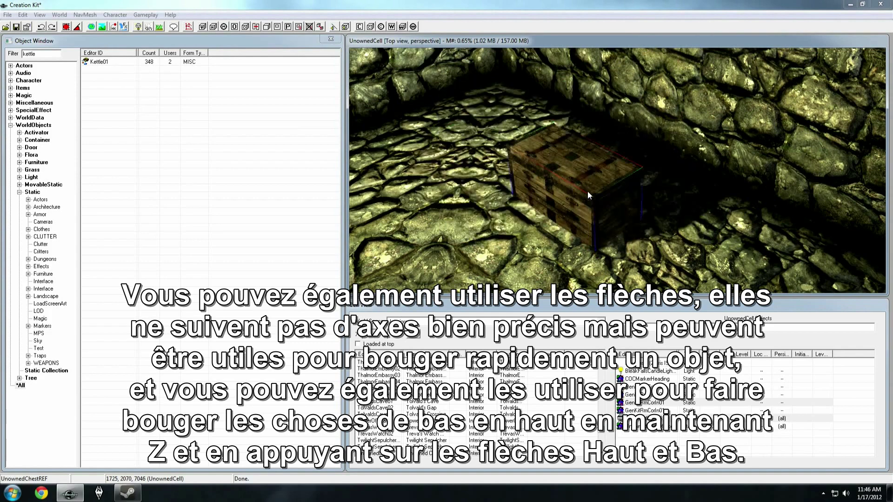
{"action": "key", "text": "Up"}
{"action": "key", "text": "Up"}
{"action": "key", "text": "Up"}
{"action": "key", "text": "Up"}
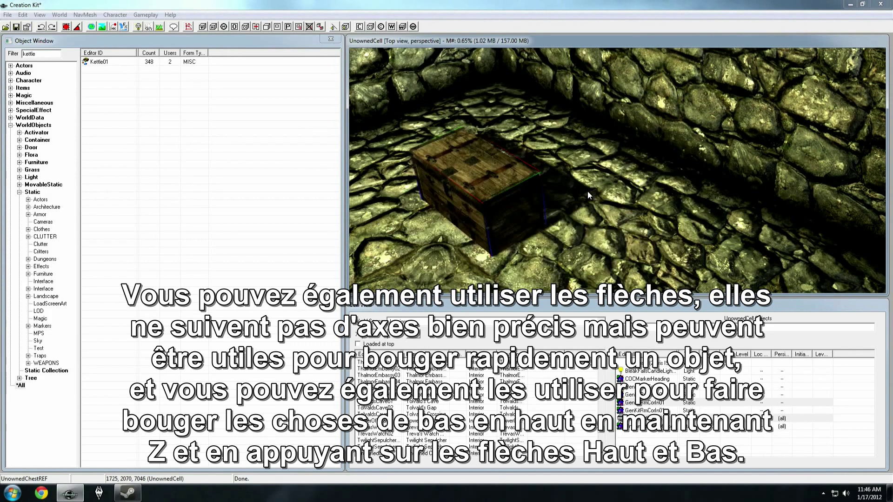
{"action": "key", "text": "Right"}
{"action": "key", "text": "Right"}
{"action": "key", "text": "Right"}
{"action": "key", "text": "Right"}
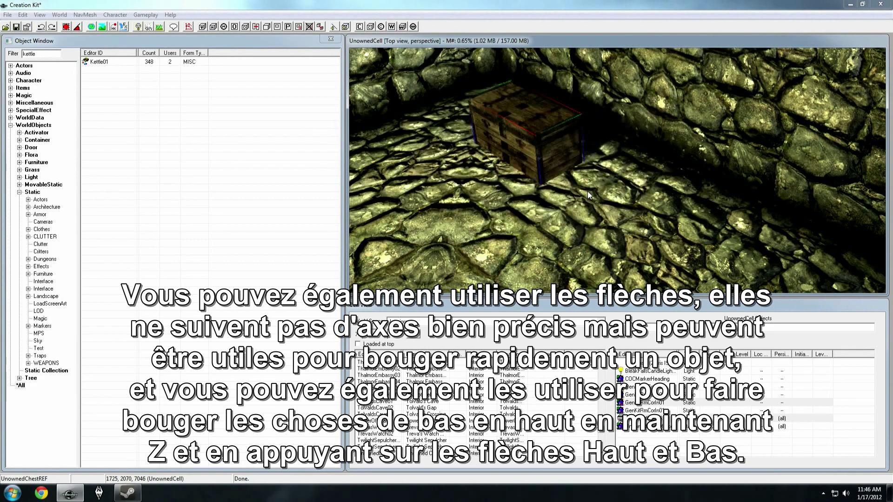
{"action": "key", "text": "Left"}
{"action": "key", "text": "Left"}
{"action": "key", "text": "Left"}
{"action": "key", "text": "Left"}
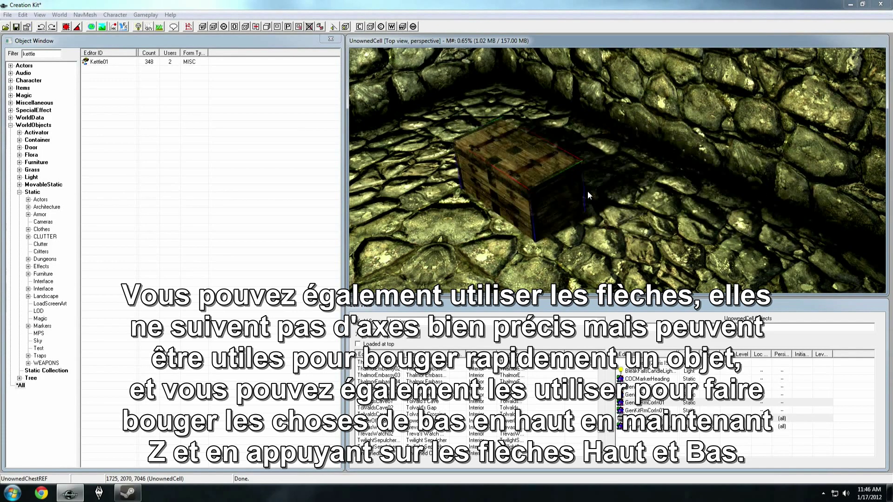
- Nudge the chest up and down along the Z axis and slide it back toward the wall
{"action": "key", "text": "Up"}
{"action": "key", "text": "Up"}
{"action": "key", "text": "Up"}
{"action": "key", "text": "Up"}
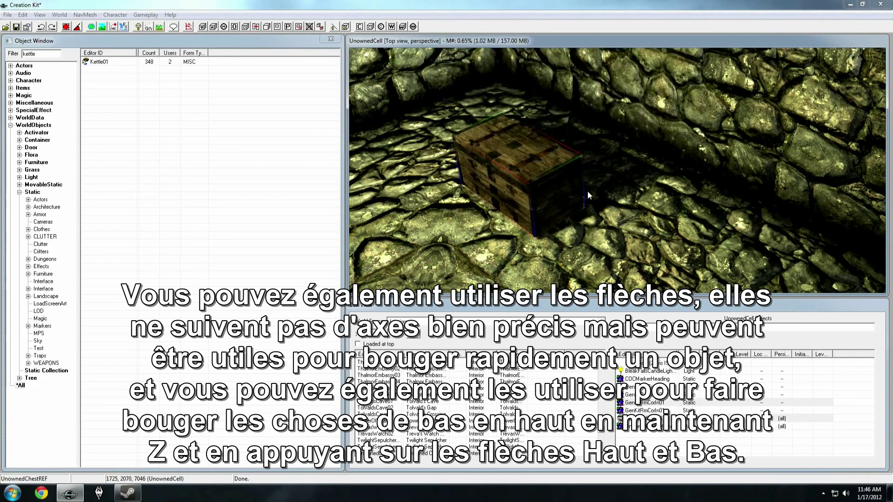
{"action": "key", "text": "Down"}
{"action": "key", "text": "Down"}
{"action": "key", "text": "Down"}
{"action": "key", "text": "Down"}
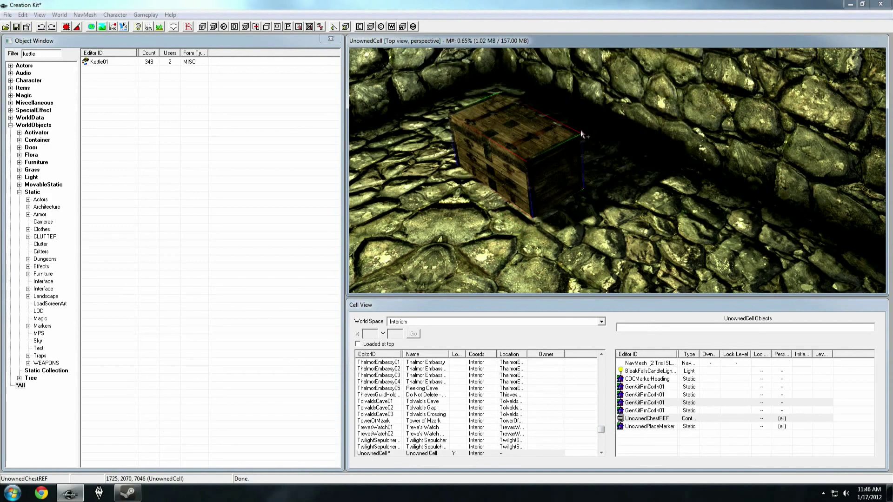
{"action": "key", "text": "Down"}
{"action": "key", "text": "Down"}
{"action": "key", "text": "Down"}
{"action": "key", "text": "Down"}
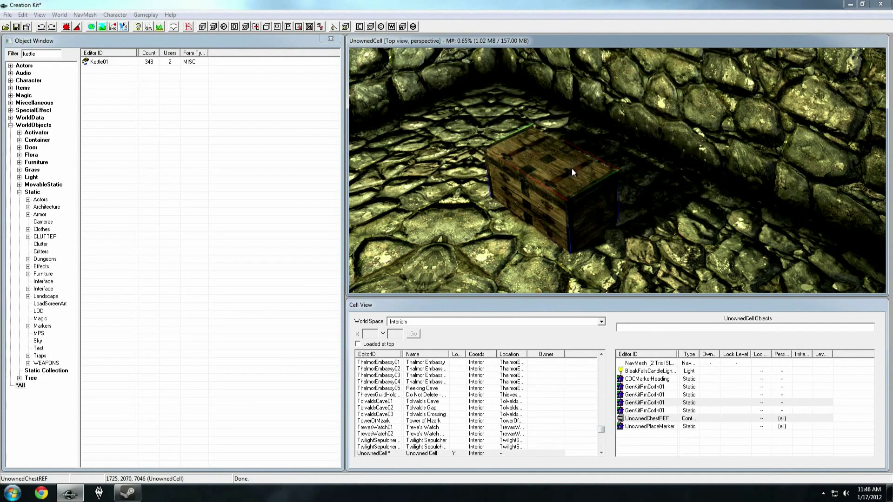
{"action": "left_click_drag", "start_coordinate": [572, 172], "coordinate": [608, 154]}
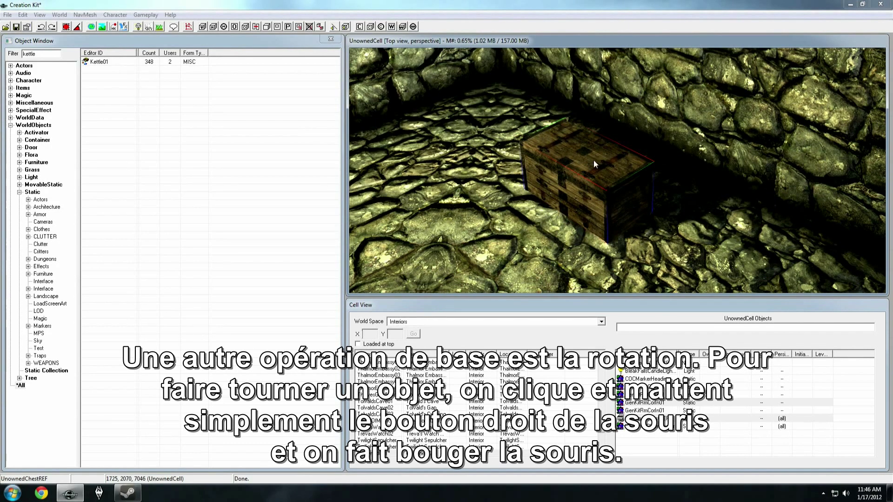
- Rotate the chest, undo that rotation, and turn the chest on the floor so its front faces the camera
{"action": "mouse_move", "coordinate": [593, 160]}
{"action": "right_mouse_down"}
{"action": "mouse_move", "coordinate": [651, 161]}
{"action": "mouse_move", "coordinate": [592, 154]}
{"action": "right_mouse_up"}
{"action": "key", "text": "ctrl+z"}
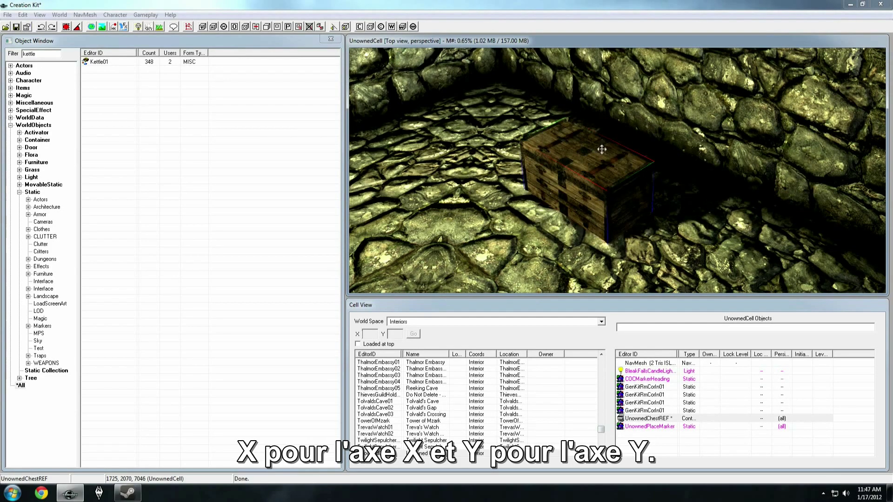
{"action": "right_click_drag", "start_coordinate": [592, 153], "coordinate": [619, 154]}
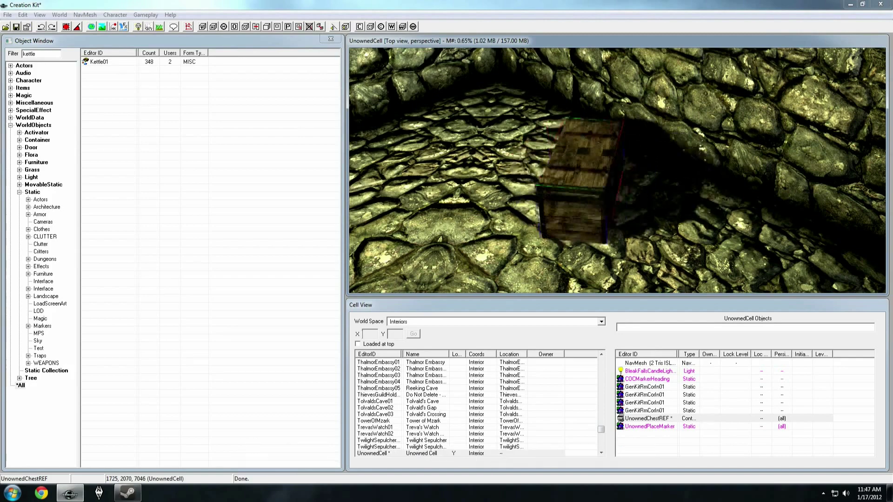
{"action": "left_click_drag", "start_coordinate": [593, 153], "coordinate": [615, 158]}
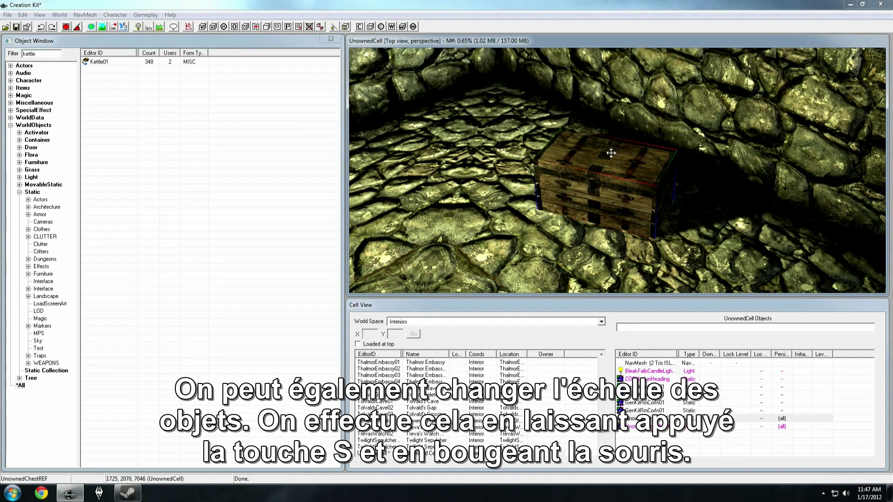
- Try scaling the chest smaller and larger, and undo the scaling
{"action": "key", "text": "s"}
{"action": "left_click_drag", "start_coordinate": [605, 186], "coordinate": [558, 186]}
{"action": "left_click_drag", "start_coordinate": [604, 202], "coordinate": [658, 203]}
{"action": "mouse_move", "coordinate": [605, 160]}
{"action": "left_mouse_down"}
{"action": "mouse_move", "coordinate": [570, 160]}
{"action": "mouse_move", "coordinate": [611, 159]}
{"action": "left_mouse_up"}
{"action": "key", "text": "ctrl+z"}
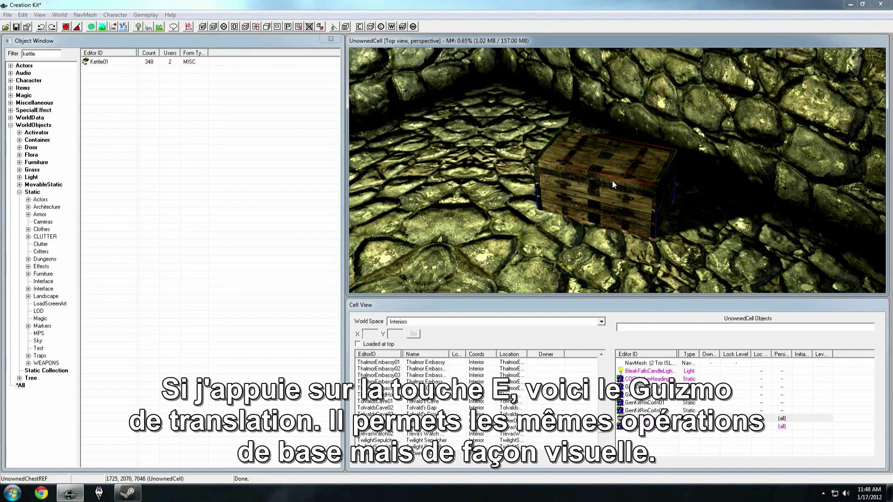
- Show the translation gizmo on the chest and move the chest along its individual X, Y and Z axes
{"action": "key", "text": "e"}
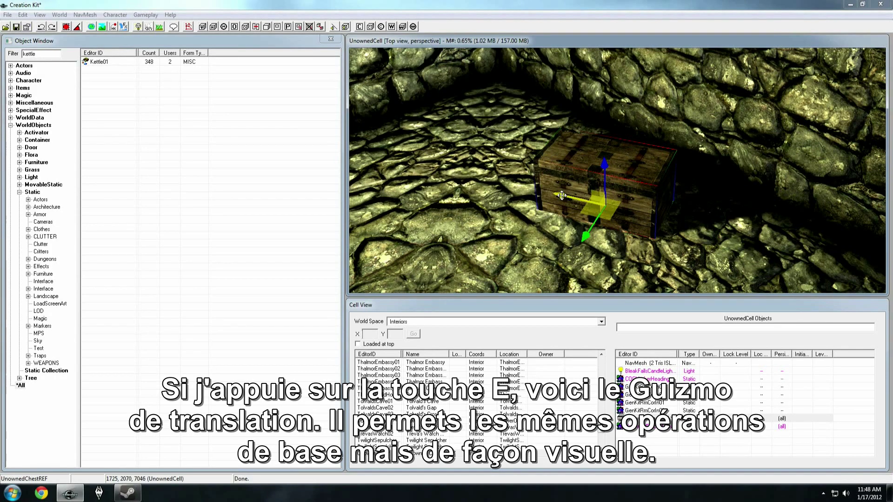
{"action": "left_click_drag", "start_coordinate": [561, 195], "coordinate": [538, 102]}
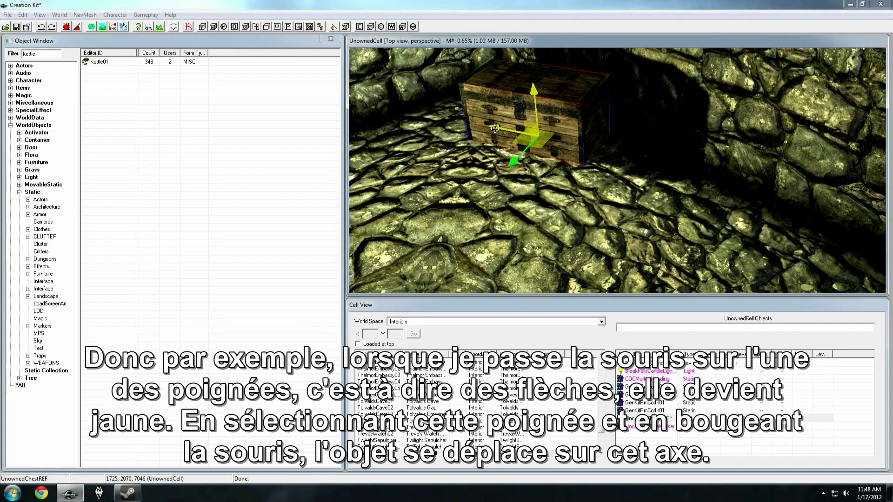
{"action": "left_click_drag", "start_coordinate": [512, 131], "coordinate": [469, 115]}
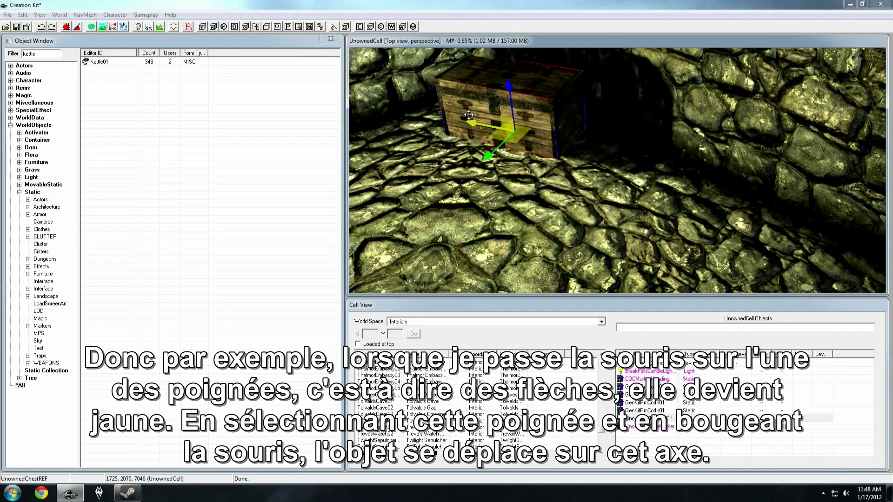
{"action": "mouse_move", "coordinate": [486, 159]}
{"action": "left_mouse_down"}
{"action": "mouse_move", "coordinate": [390, 258]}
{"action": "mouse_move", "coordinate": [475, 167]}
{"action": "left_mouse_up"}
{"action": "mouse_move", "coordinate": [498, 96]}
{"action": "left_mouse_down"}
{"action": "mouse_move", "coordinate": [493, 51]}
{"action": "mouse_move", "coordinate": [465, 167]}
{"action": "mouse_move", "coordinate": [498, 100]}
{"action": "left_mouse_up"}
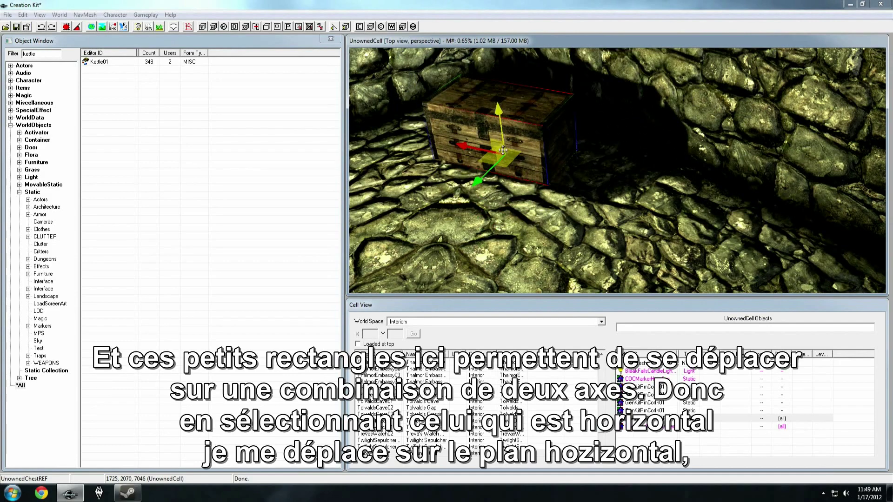
- Move the chest along two axes at once with the gizmo's plane handles, viewing it from different angles
{"action": "left_click_drag", "start_coordinate": [497, 151], "coordinate": [515, 217]}
{"action": "middle_click_drag", "start_coordinate": [514, 216], "coordinate": [514, 205], "text": "shift"}
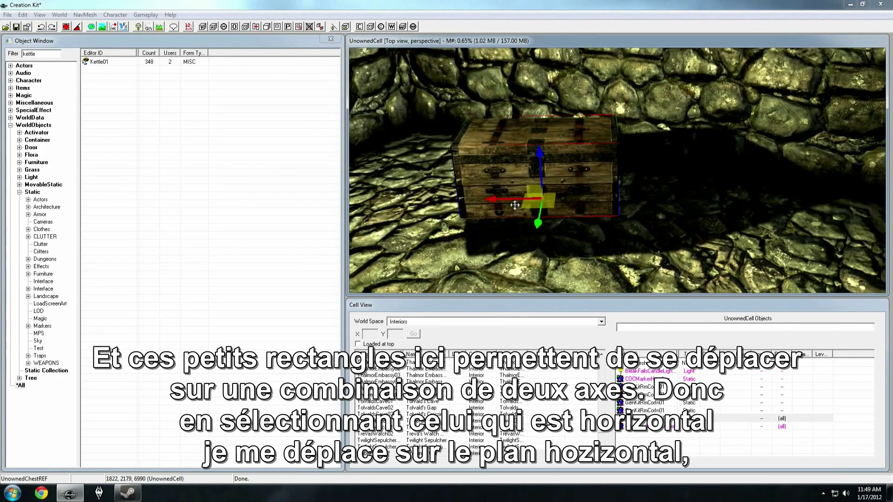
{"action": "left_click_drag", "start_coordinate": [529, 188], "coordinate": [550, 156]}
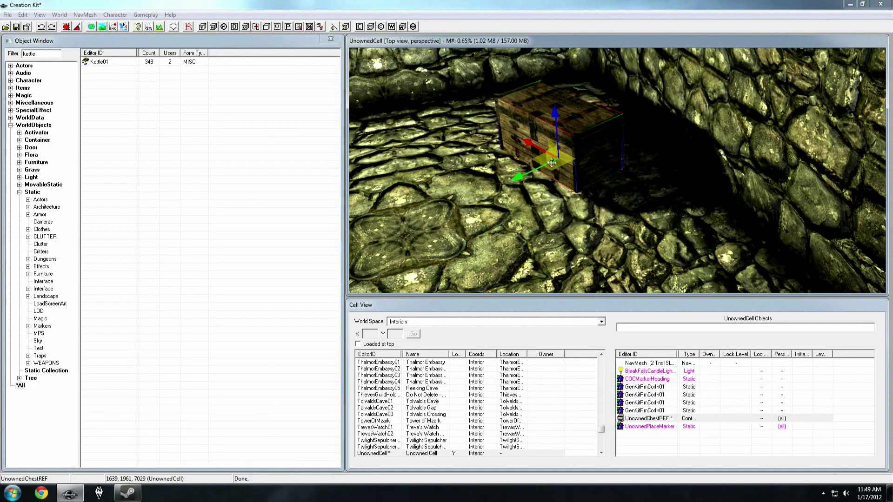
- Show the rotation gizmo on the chest and rotate the chest about its individual axes with the coloured rings
{"action": "key", "text": "2"}
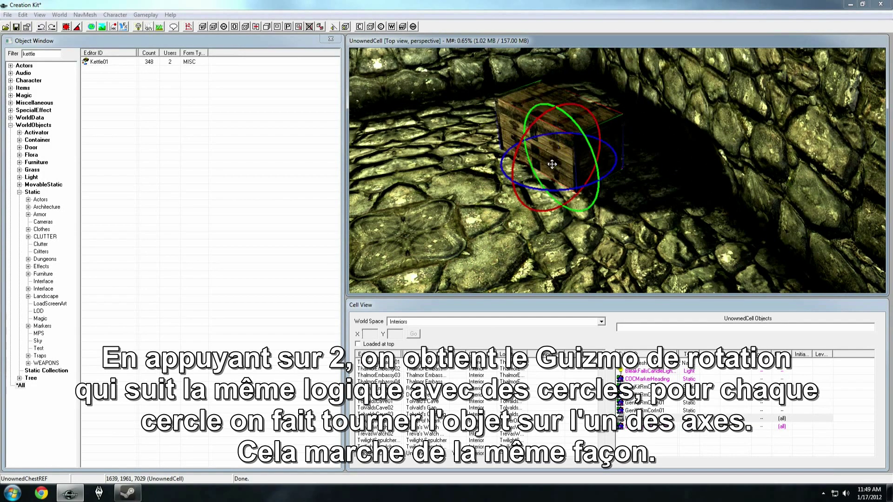
{"action": "middle_click_drag", "start_coordinate": [556, 153], "coordinate": [577, 179], "text": "shift"}
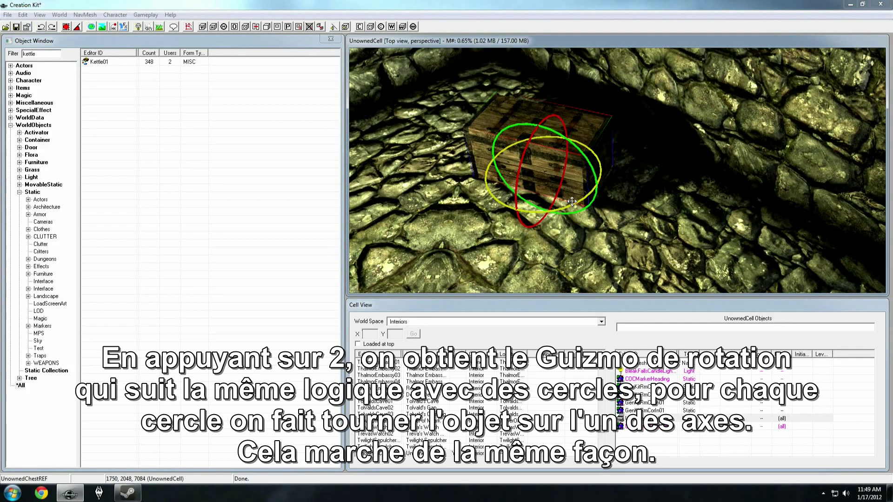
{"action": "middle_click_drag", "start_coordinate": [572, 178], "coordinate": [575, 162], "text": "shift"}
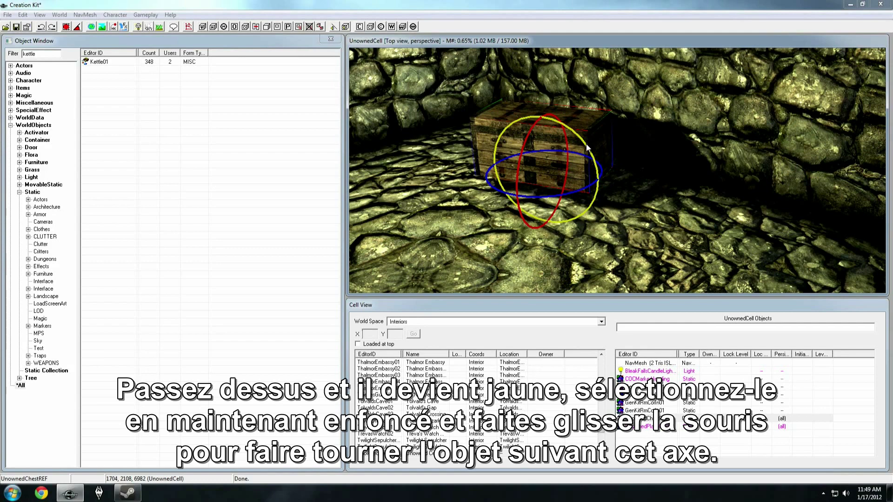
{"action": "mouse_move", "coordinate": [587, 148]}
{"action": "left_mouse_down"}
{"action": "mouse_move", "coordinate": [587, 190]}
{"action": "mouse_move", "coordinate": [587, 148]}
{"action": "left_mouse_up"}
{"action": "mouse_move", "coordinate": [505, 146]}
{"action": "left_mouse_down"}
{"action": "mouse_move", "coordinate": [506, 191]}
{"action": "mouse_move", "coordinate": [505, 146]}
{"action": "left_mouse_up"}
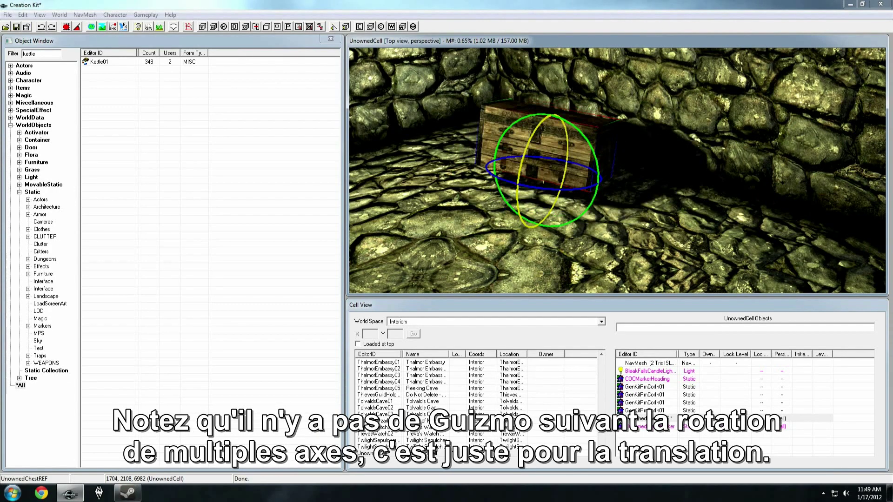
{"action": "left_click_drag", "start_coordinate": [555, 188], "coordinate": [556, 223]}
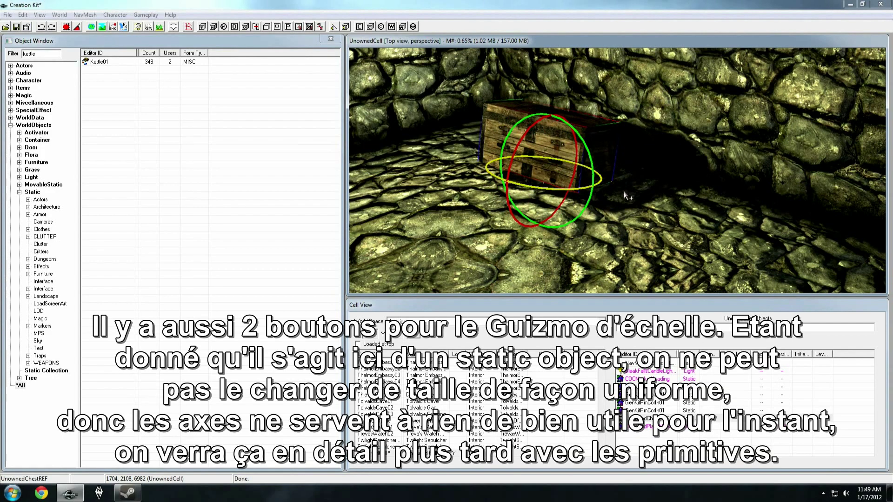
- Show the scale gizmo on the chest and scale the chest smaller and larger with its handles
{"action": "key", "text": "e"}
{"action": "middle_click_drag", "start_coordinate": [585, 179], "coordinate": [561, 176], "text": "shift"}
{"action": "left_click_drag", "start_coordinate": [550, 207], "coordinate": [552, 227]}
{"action": "scroll", "coordinate": [554, 195], "scroll_direction": "up", "scroll_amount": 5}
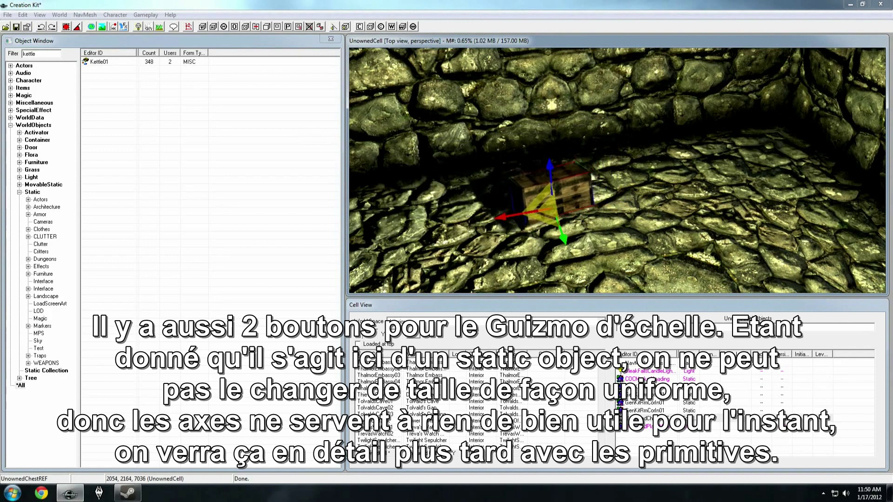
{"action": "mouse_move", "coordinate": [549, 209]}
{"action": "left_mouse_down"}
{"action": "mouse_move", "coordinate": [549, 185]}
{"action": "mouse_move", "coordinate": [549, 202]}
{"action": "left_mouse_up"}
{"action": "scroll", "coordinate": [546, 203], "scroll_direction": "down", "scroll_amount": 3}
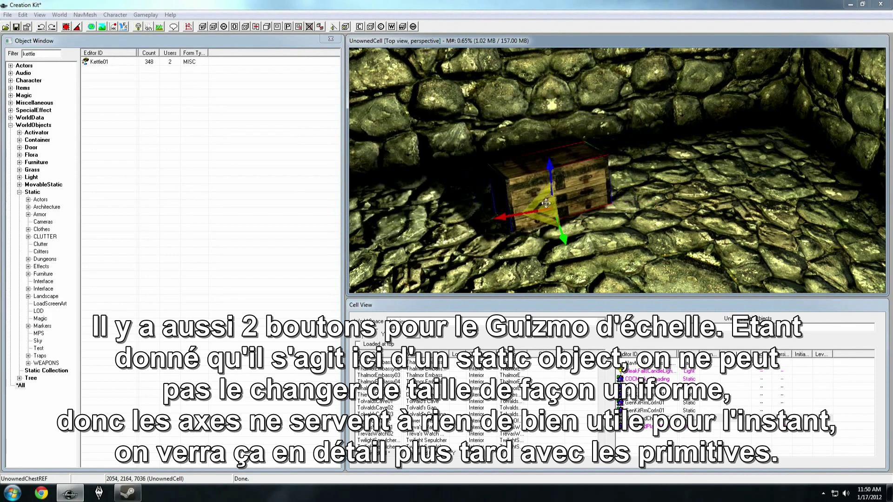
{"action": "mouse_move", "coordinate": [550, 167]}
{"action": "left_mouse_down"}
{"action": "mouse_move", "coordinate": [551, 129]}
{"action": "mouse_move", "coordinate": [551, 149]}
{"action": "left_mouse_up"}
{"action": "scroll", "coordinate": [529, 155], "scroll_direction": "down", "scroll_amount": 3}
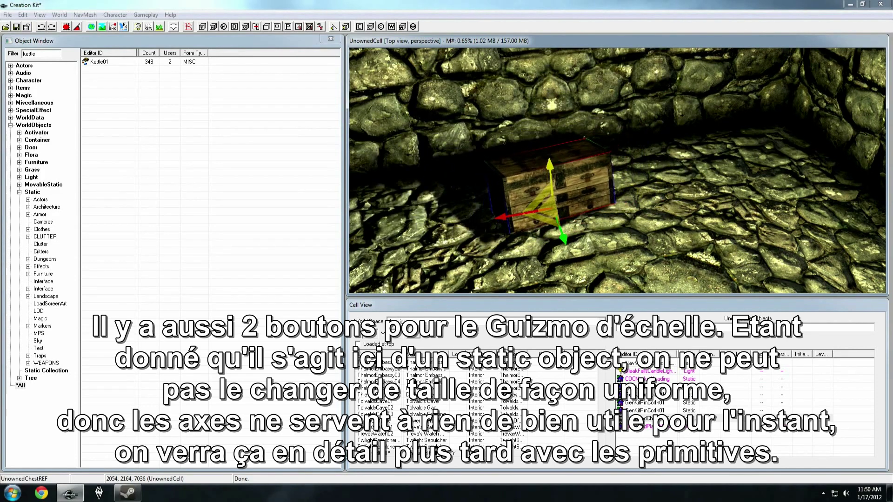
- Hide the chest's gizmo and move the chest freely across the floor toward the back wall
{"action": "middle_click_drag", "start_coordinate": [625, 203], "coordinate": [571, 190], "text": "shift"}
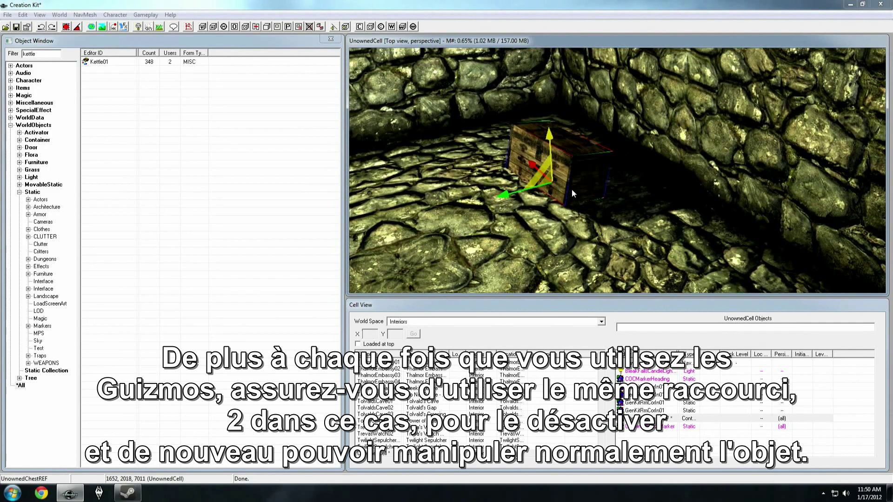
{"action": "key", "text": "2"}
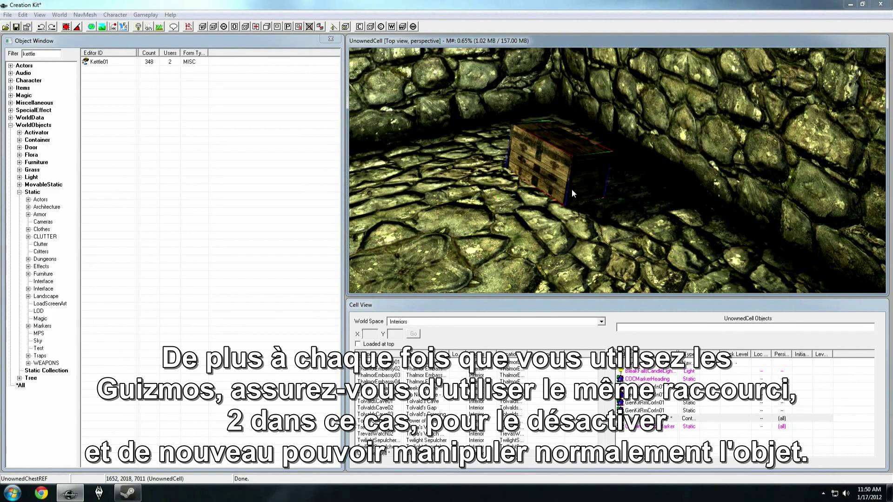
{"action": "left_click_drag", "start_coordinate": [571, 188], "coordinate": [581, 163]}
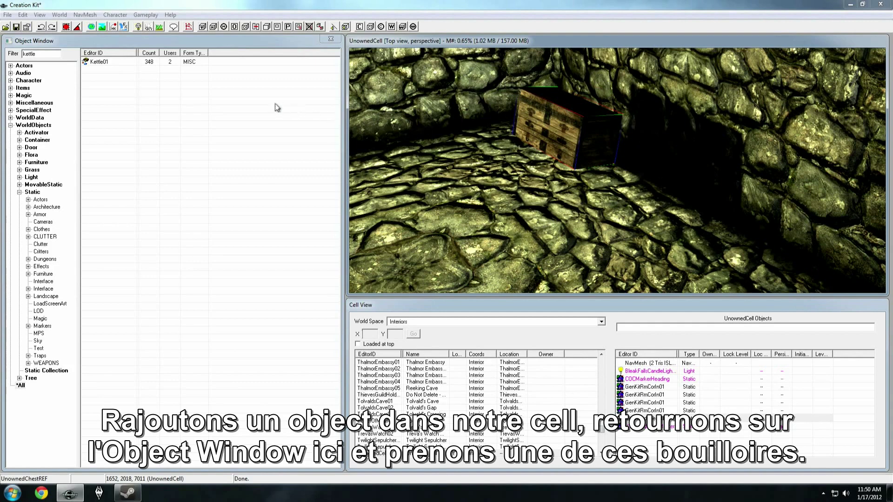
- Examine the properties of the Kettle01 base object, including its weight, value, keywords and model, and close them without changes
{"action": "left_click", "coordinate": [90, 63]}
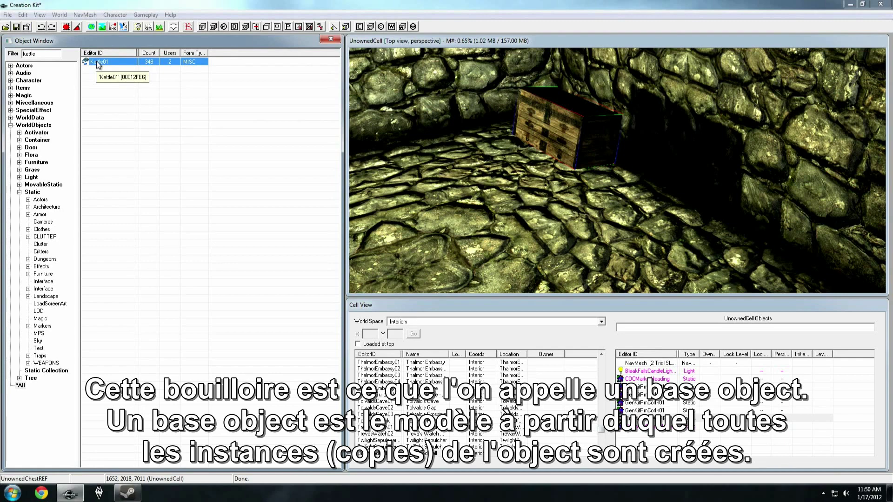
{"action": "double_click", "coordinate": [98, 63]}
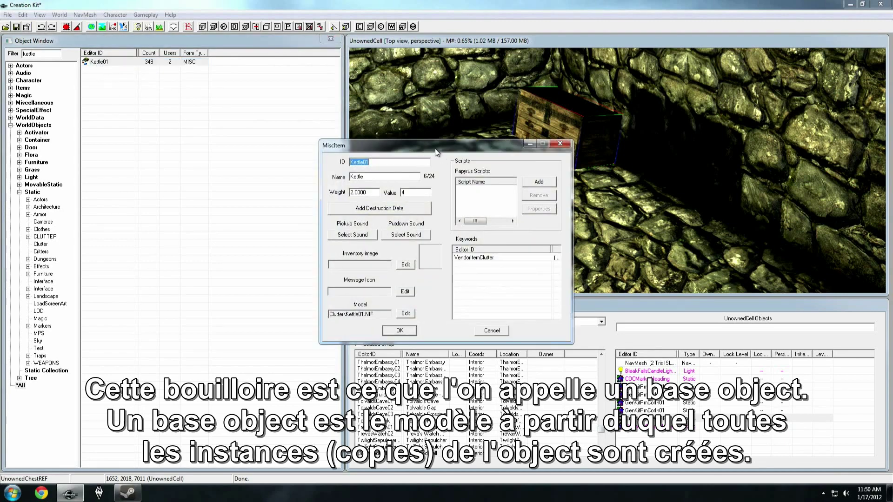
{"action": "left_click_drag", "start_coordinate": [436, 150], "coordinate": [418, 150]}
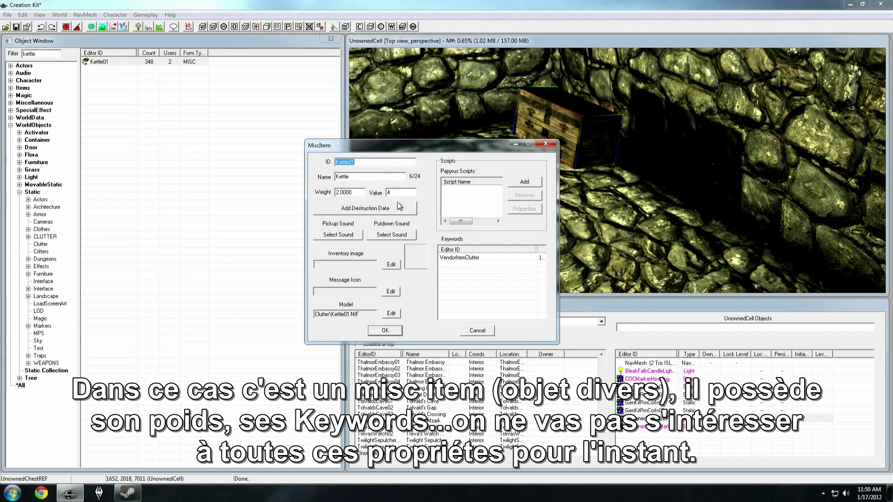
{"action": "left_click", "coordinate": [473, 331]}
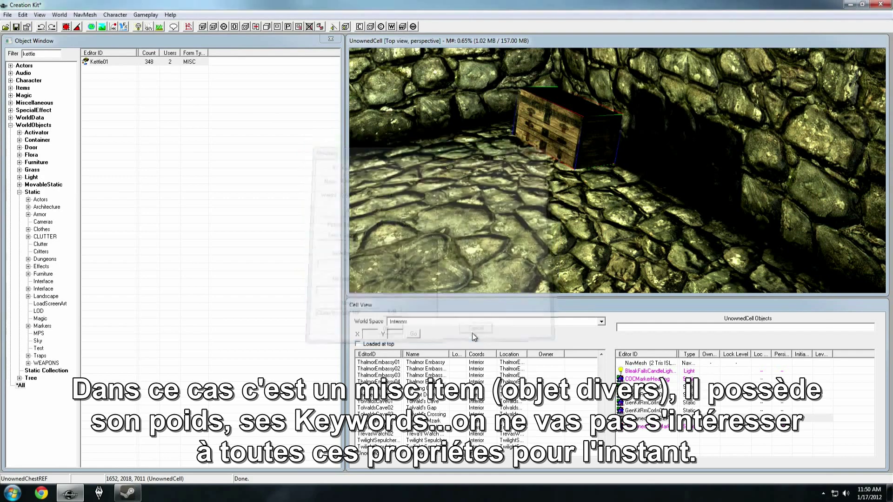
- Place a Kettle01 reference in the cell on the stone floor beside the chest and adjust its position
{"action": "left_click_drag", "start_coordinate": [100, 61], "coordinate": [448, 175]}
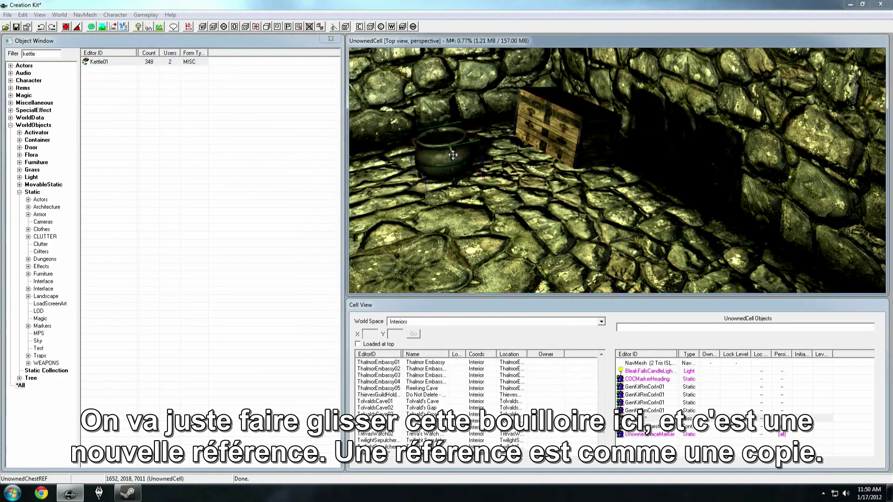
{"action": "middle_click_drag", "start_coordinate": [457, 147], "coordinate": [491, 176], "text": "shift"}
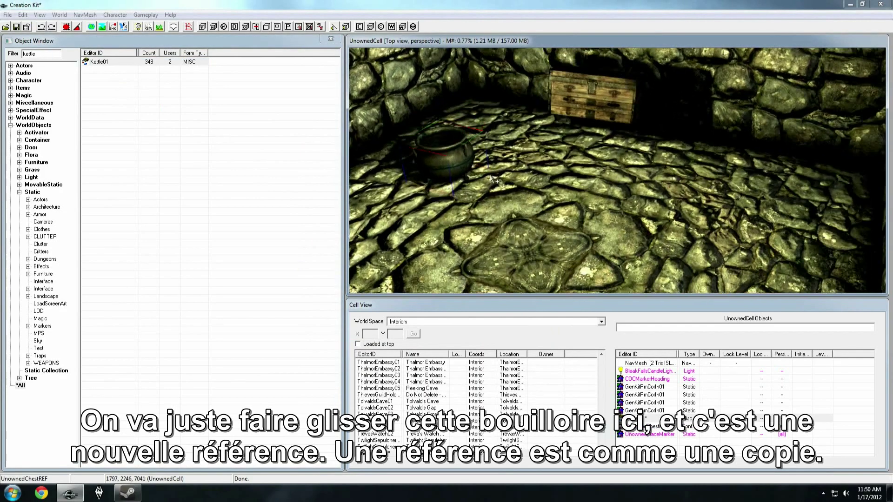
{"action": "left_click_drag", "start_coordinate": [449, 162], "coordinate": [443, 181]}
- Duplicate the kettle to make a group of four and place a larger copy in the corner behind the others
{"action": "key", "text": "ctrl+d"}
{"action": "key", "text": "ctrl+d"}
{"action": "left_click_drag", "start_coordinate": [464, 129], "coordinate": [469, 82]}
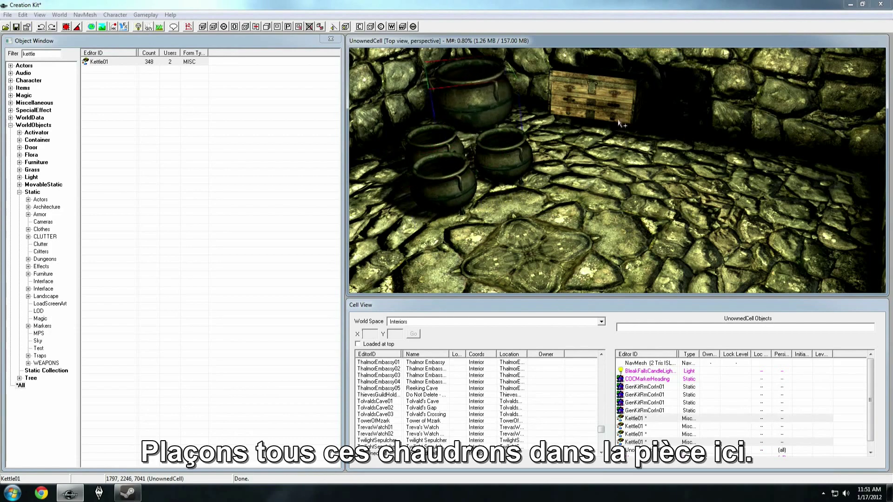
- Bring the chest forward on the floor and arrange the three small kettles in front of the large one
{"action": "left_click", "coordinate": [585, 116]}
{"action": "left_click_drag", "start_coordinate": [504, 159], "coordinate": [524, 129]}
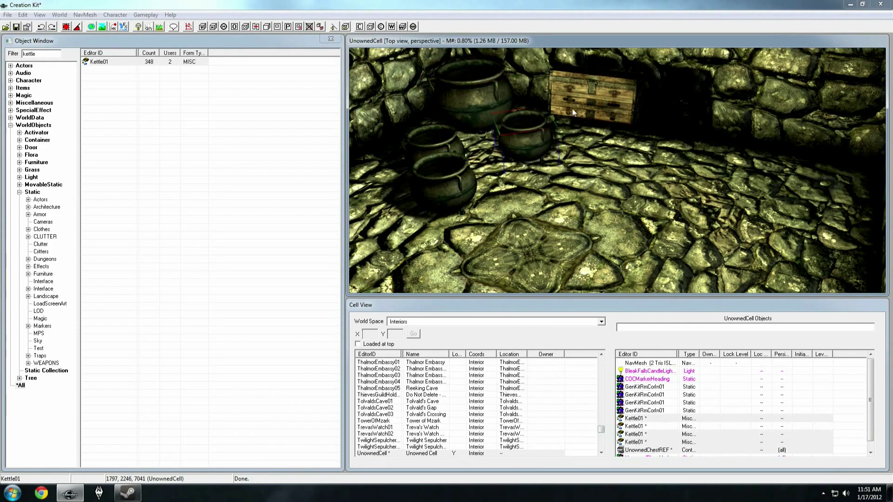
{"action": "left_click_drag", "start_coordinate": [572, 108], "coordinate": [606, 146]}
{"action": "left_click_drag", "start_coordinate": [524, 132], "coordinate": [541, 117]}
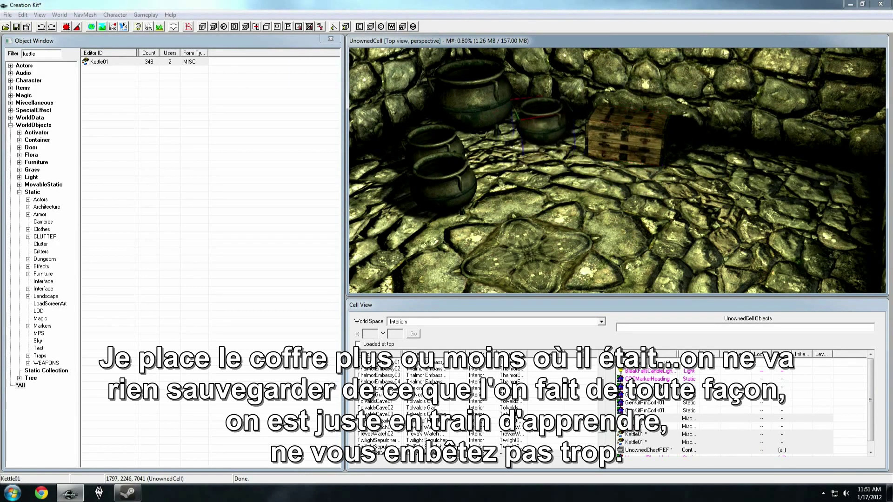
{"action": "left_click_drag", "start_coordinate": [459, 183], "coordinate": [440, 155]}
{"action": "left_click", "coordinate": [446, 163]}
{"action": "left_click", "coordinate": [500, 148]}
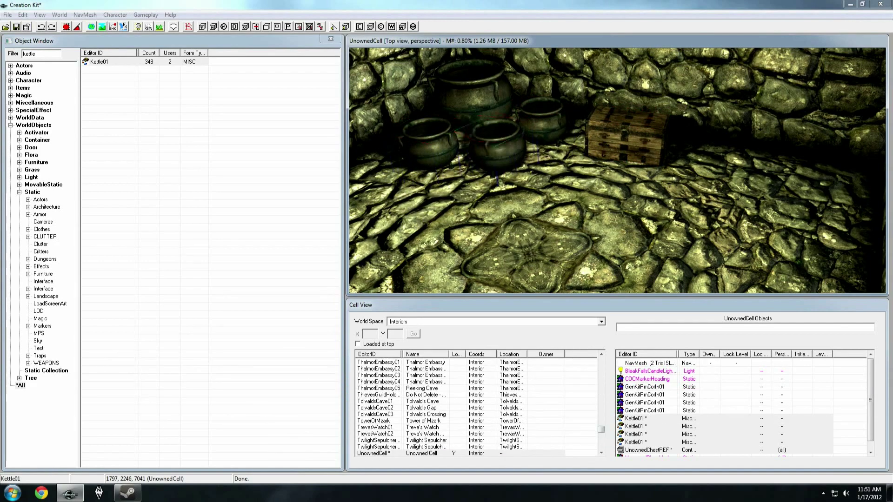
- Duplicate the large kettle and move the copy across the room to the far side of the chest
{"action": "right_click_drag", "start_coordinate": [500, 148], "coordinate": [485, 107]}
{"action": "key", "text": "shift"}
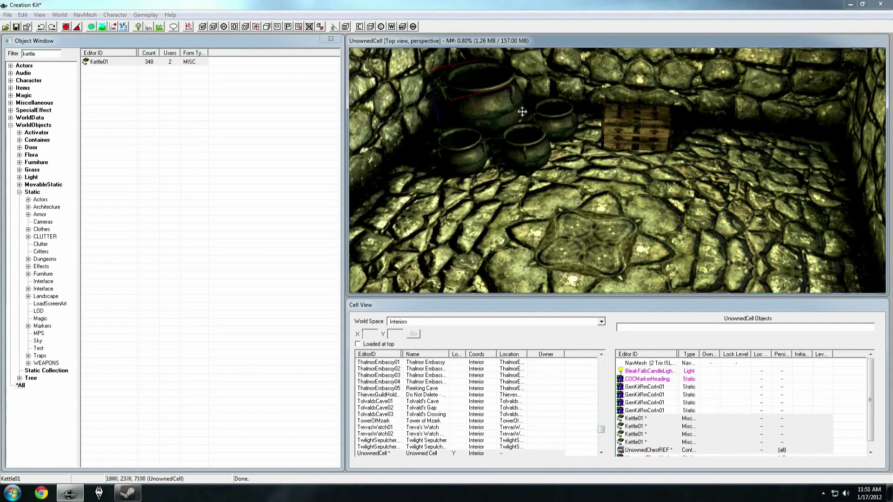
{"action": "key", "text": "ctrl+d"}
{"action": "left_click_drag", "start_coordinate": [484, 107], "coordinate": [786, 148]}
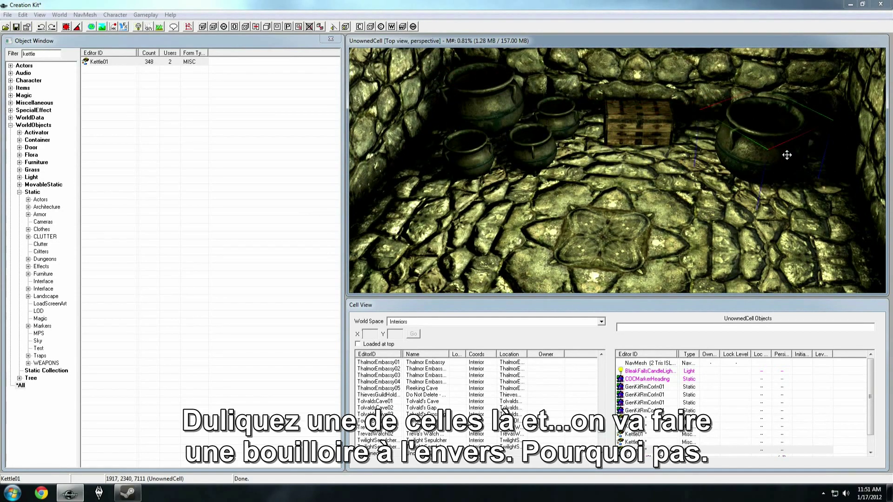
- Turn the duplicated large kettle upside down and position it on the floor on the far side of the chest
{"action": "right_click_drag", "start_coordinate": [787, 155], "coordinate": [790, 175]}
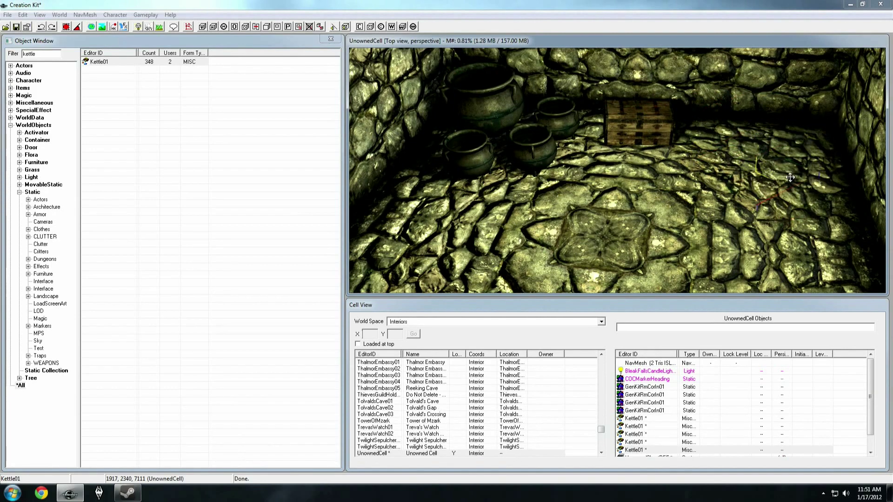
{"action": "left_click_drag", "start_coordinate": [789, 175], "coordinate": [785, 112]}
{"action": "right_click_drag", "start_coordinate": [785, 112], "coordinate": [788, 102]}
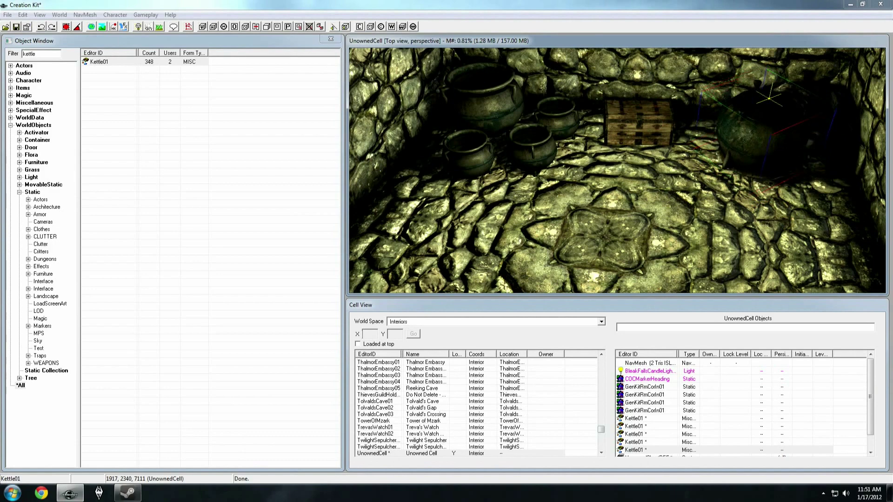
{"action": "left_click_drag", "start_coordinate": [788, 101], "coordinate": [777, 120]}
{"action": "left_click_drag", "start_coordinate": [750, 148], "coordinate": [786, 124]}
{"action": "middle_click_drag", "start_coordinate": [785, 124], "coordinate": [781, 129], "text": "shift"}
{"action": "left_click_drag", "start_coordinate": [782, 128], "coordinate": [747, 165]}
{"action": "left_click_drag", "start_coordinate": [746, 126], "coordinate": [759, 136]}
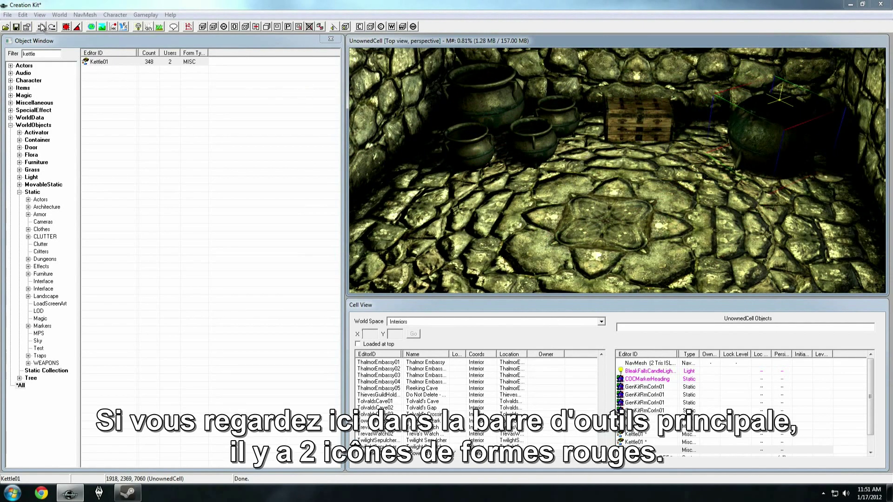
- Turn on Snap To Grid, show the Movement preferences, and move the upside-down kettle in 64-unit grid steps
{"action": "left_click", "coordinate": [65, 29]}
{"action": "left_click_drag", "start_coordinate": [741, 135], "coordinate": [682, 181]}
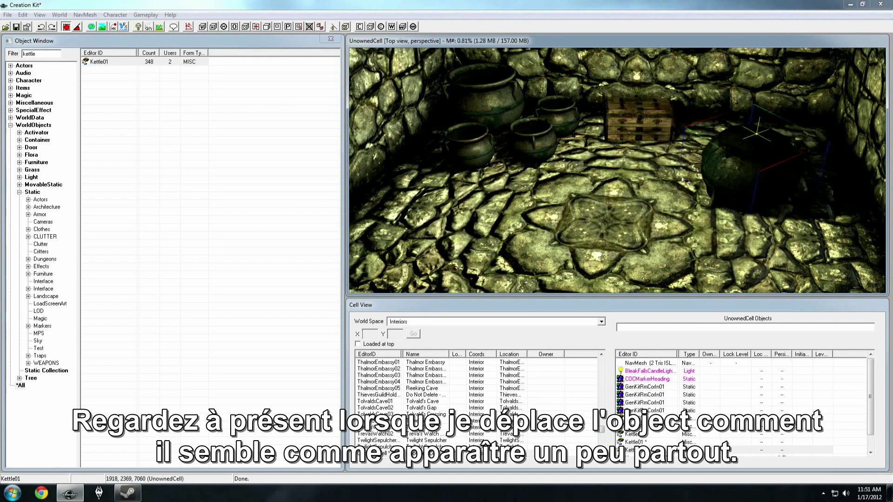
{"action": "right_click", "coordinate": [571, 199]}
{"action": "left_click", "coordinate": [672, 240]}
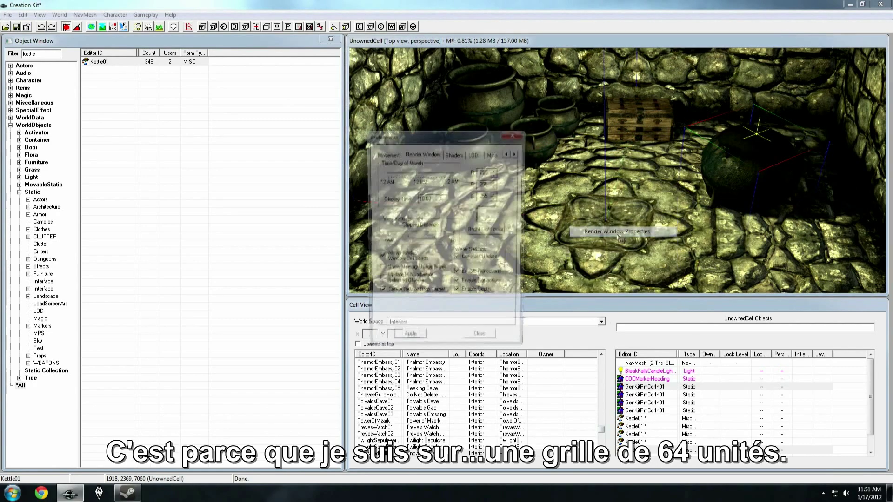
{"action": "left_click", "coordinate": [387, 154]}
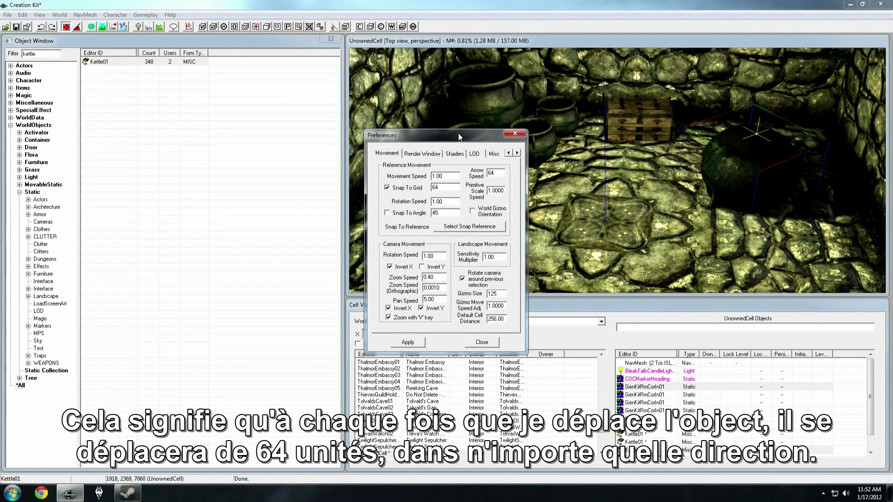
{"action": "left_click_drag", "start_coordinate": [458, 135], "coordinate": [443, 136]}
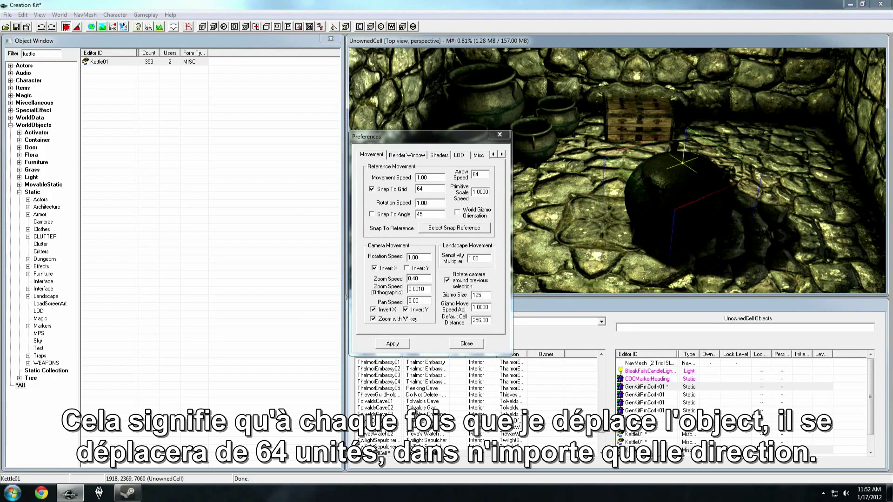
{"action": "left_click_drag", "start_coordinate": [682, 163], "coordinate": [684, 129]}
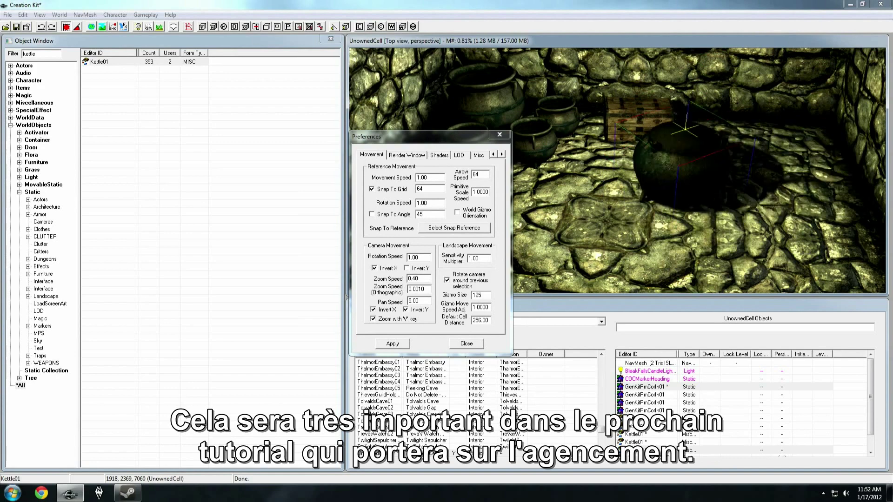
- Set the Snap To Grid spacing to 128 and try moving the upside-down kettle with it
{"action": "double_click", "coordinate": [422, 189]}
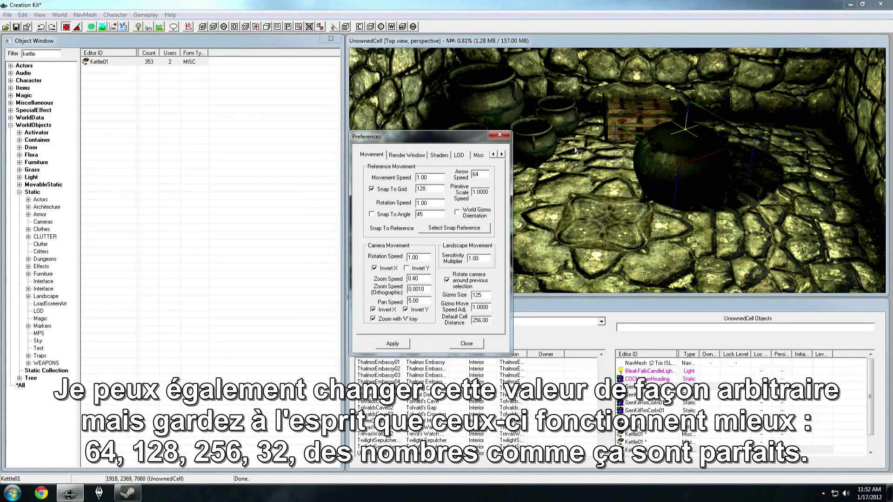
{"action": "left_click", "coordinate": [671, 150]}
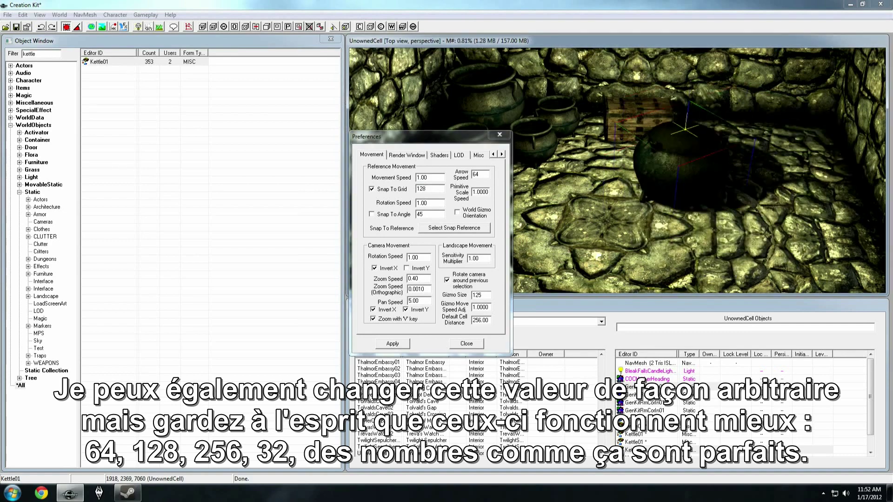
{"action": "double_click", "coordinate": [422, 189]}
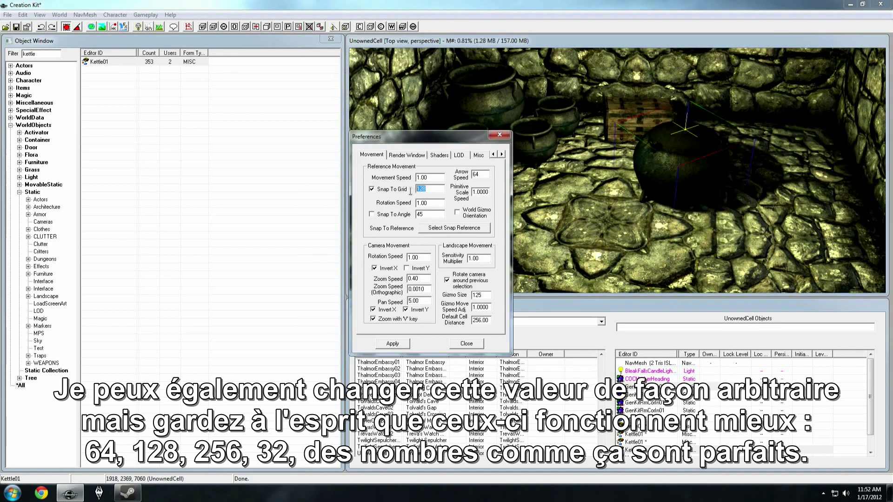
{"action": "mouse_move", "coordinate": [657, 160]}
{"action": "left_mouse_down"}
{"action": "mouse_move", "coordinate": [722, 137]}
{"action": "mouse_move", "coordinate": [655, 163]}
{"action": "left_mouse_up"}
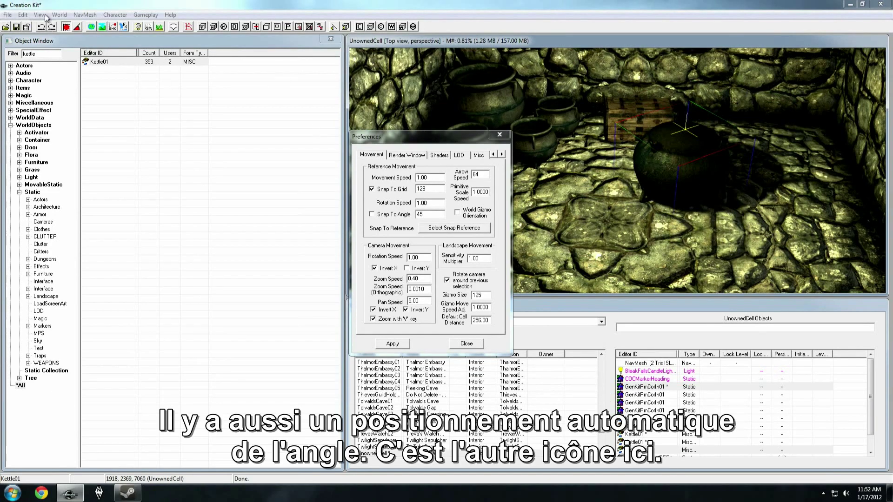
- Turn on Snap To Angle, move the upside-down kettle aside, and rotate it upright in 45-degree steps
{"action": "left_click", "coordinate": [76, 28]}
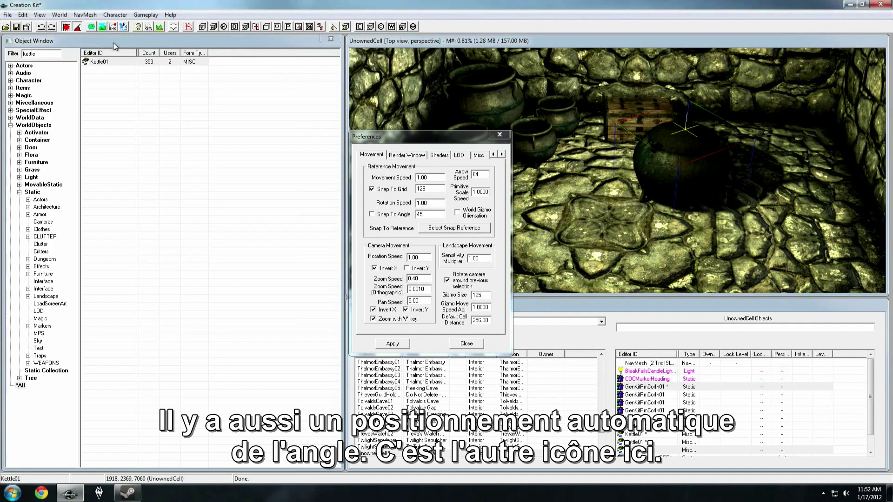
{"action": "left_click_drag", "start_coordinate": [664, 144], "coordinate": [756, 133]}
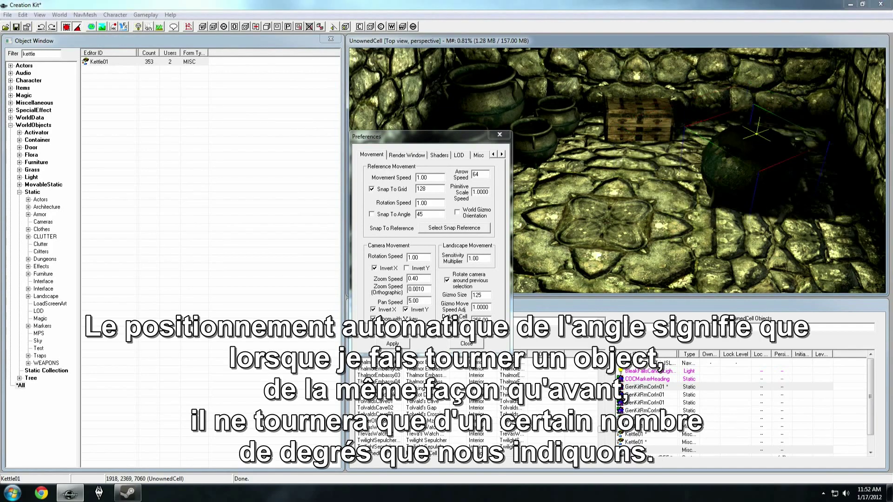
{"action": "right_click_drag", "start_coordinate": [735, 147], "coordinate": [694, 157]}
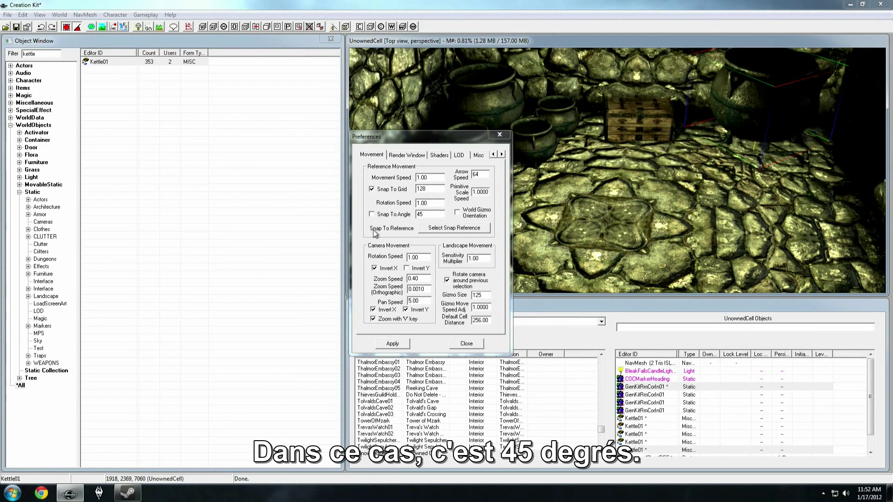
- Turn off Snap To Grid and Snap To Angle in the Movement preferences and close the Preferences dialog
{"action": "left_click_drag", "start_coordinate": [431, 214], "coordinate": [408, 218]}
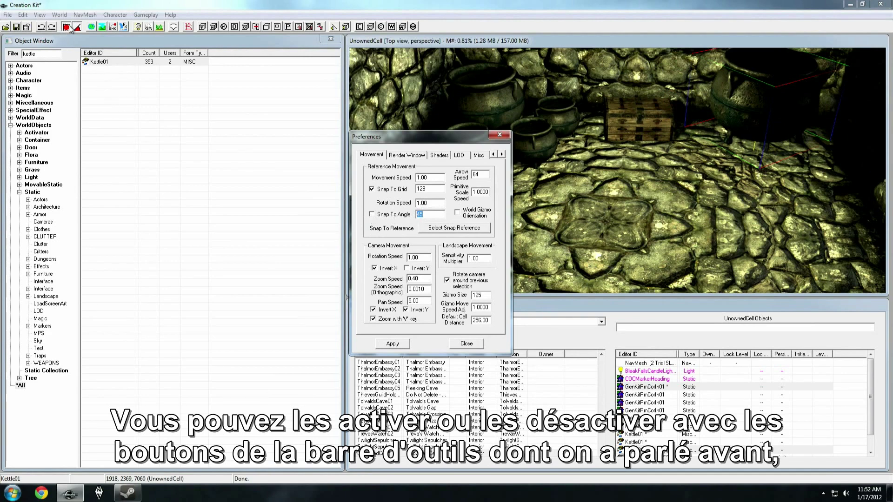
{"action": "left_click", "coordinate": [372, 215]}
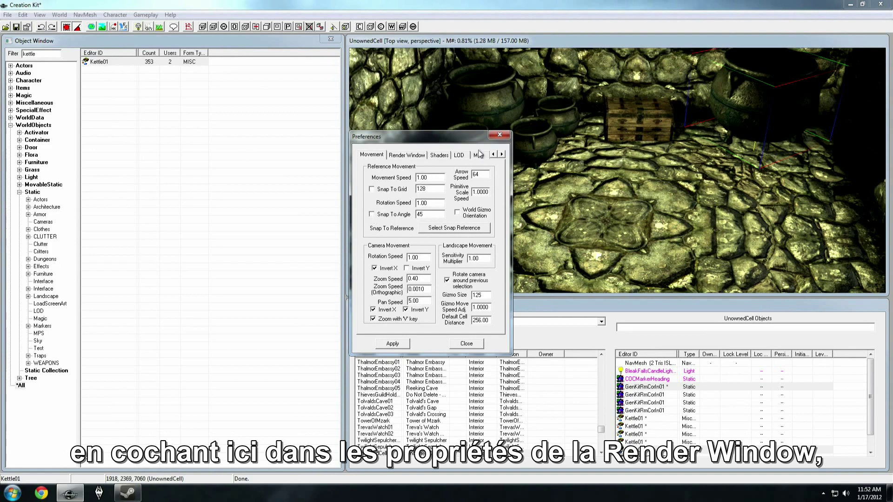
{"action": "left_click", "coordinate": [499, 137]}
- Move the upright kettle out onto the open floor while toggling Snap To Grid and Snap To Angle
{"action": "middle_click_drag", "start_coordinate": [754, 103], "coordinate": [714, 127]}
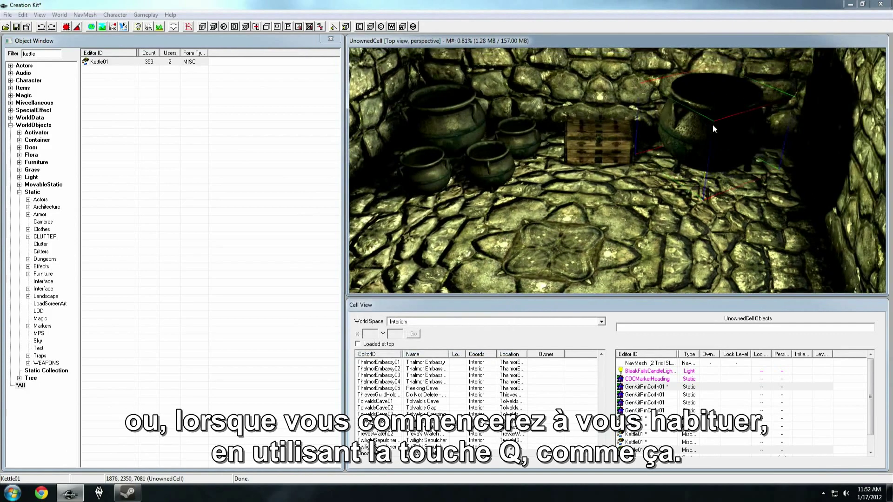
{"action": "left_click_drag", "start_coordinate": [714, 127], "coordinate": [782, 223]}
{"action": "key", "text": "q"}
{"action": "key", "text": "q"}
{"action": "key", "text": "q"}
{"action": "key", "text": "ctrl+q"}
{"action": "middle_click_drag", "start_coordinate": [781, 223], "coordinate": [782, 197], "text": "shift"}
{"action": "left_click_drag", "start_coordinate": [781, 197], "coordinate": [635, 202]}
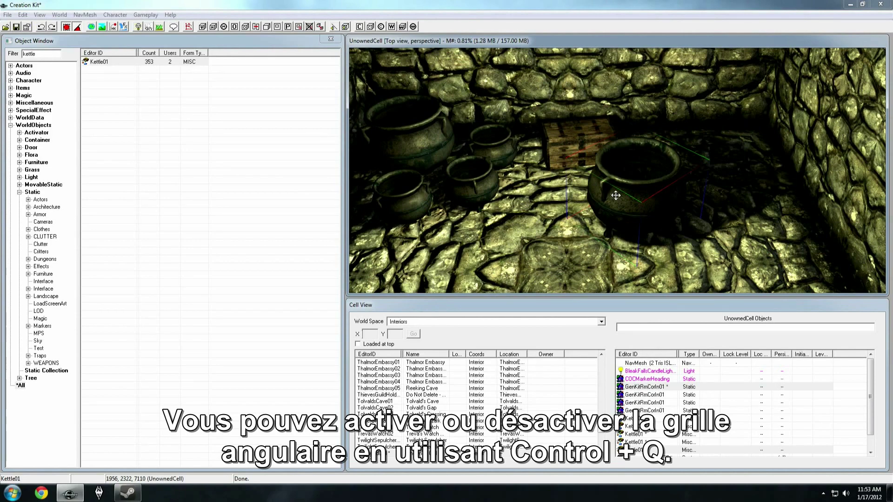
- Toggle Snap To Angle, try rotating the kettle, and place it back on the far side of the chest
{"action": "key", "text": "ctrl+q"}
{"action": "right_click_drag", "start_coordinate": [616, 195], "coordinate": [675, 195]}
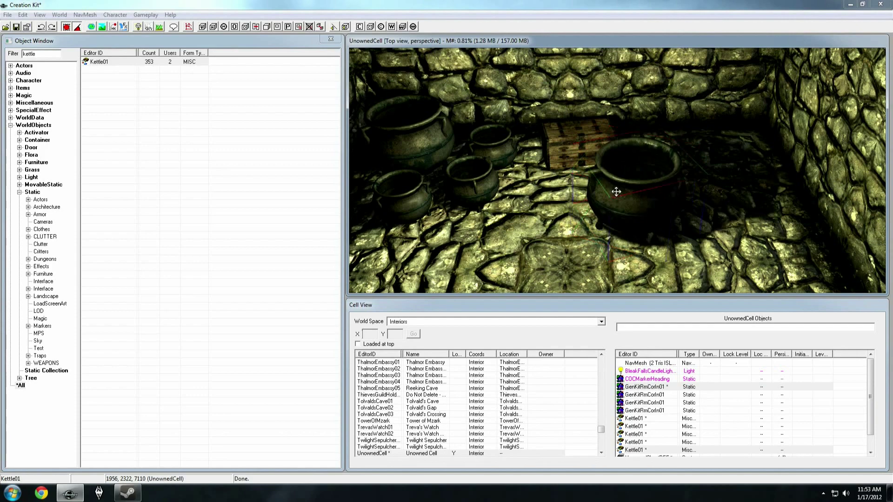
{"action": "left_click_drag", "start_coordinate": [635, 179], "coordinate": [741, 137]}
{"action": "scroll", "coordinate": [618, 213], "scroll_direction": "down", "scroll_amount": 3}
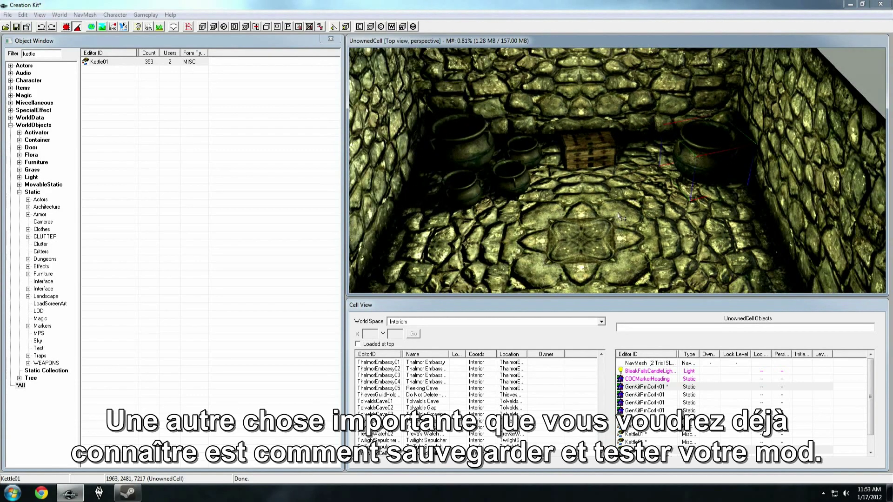
{"action": "middle_click_drag", "start_coordinate": [618, 214], "coordinate": [595, 210], "text": "shift"}
{"action": "left_click", "coordinate": [627, 136]}
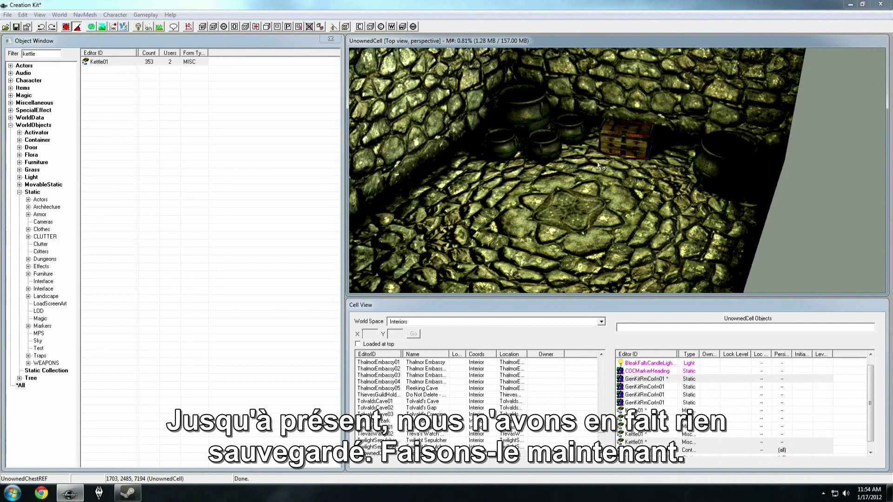
- Save the plugin as TestMod01 in Program Files (x86)\Steam\steamapps\common\skyrim\Data on the C: drive
{"action": "left_click", "coordinate": [13, 28]}
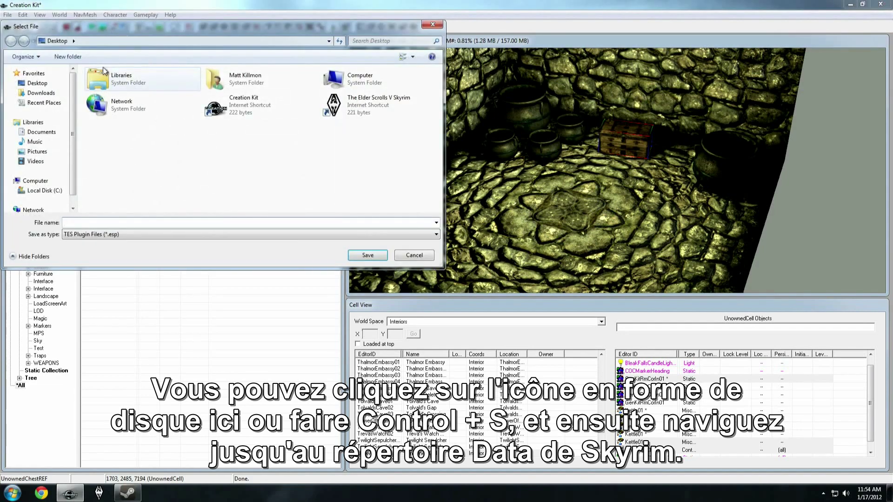
{"action": "left_click", "coordinate": [107, 41]}
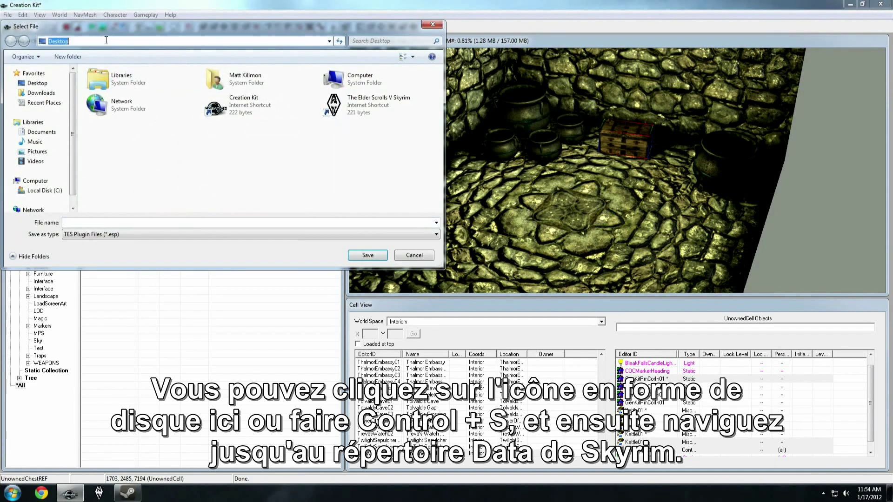
{"action": "left_click", "coordinate": [46, 191]}
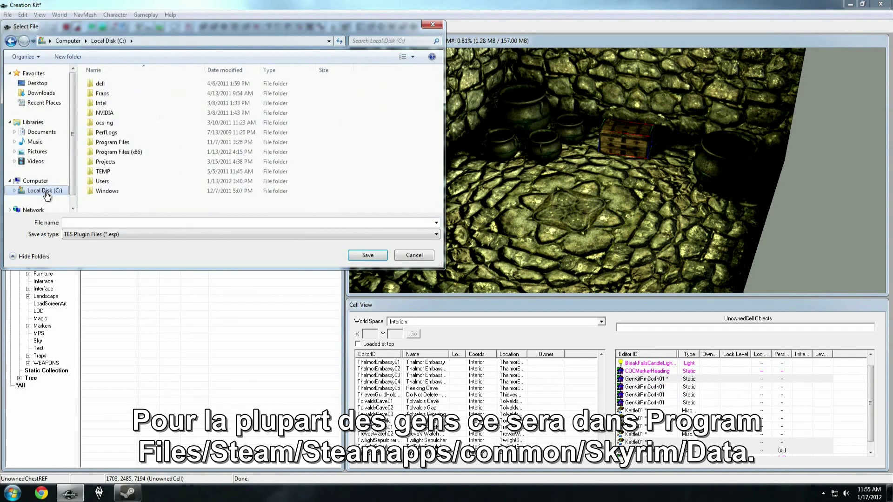
{"action": "double_click", "coordinate": [114, 152]}
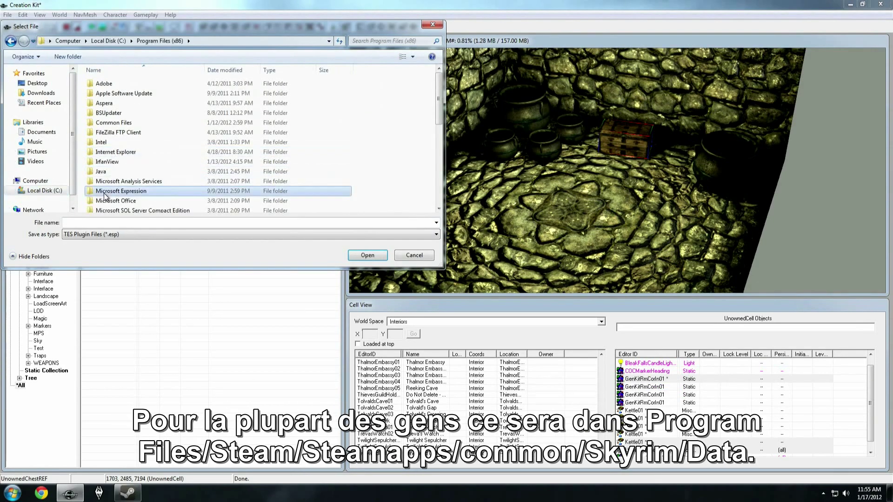
{"action": "scroll", "coordinate": [105, 196], "scroll_direction": "down", "scroll_amount": 5}
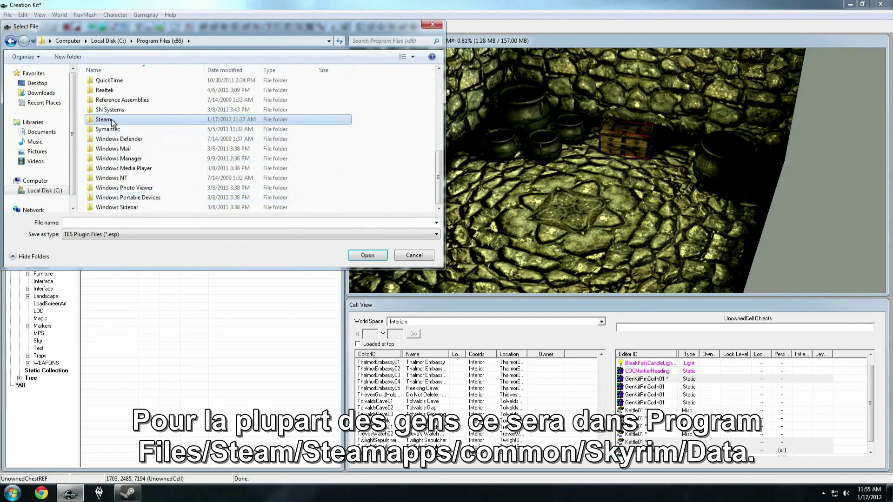
{"action": "double_click", "coordinate": [111, 123]}
{"action": "double_click", "coordinate": [124, 182]}
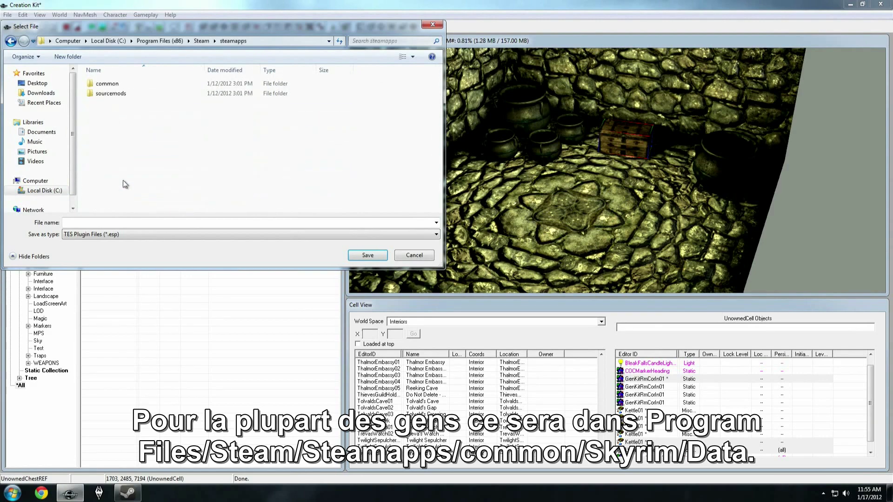
{"action": "double_click", "coordinate": [114, 85]}
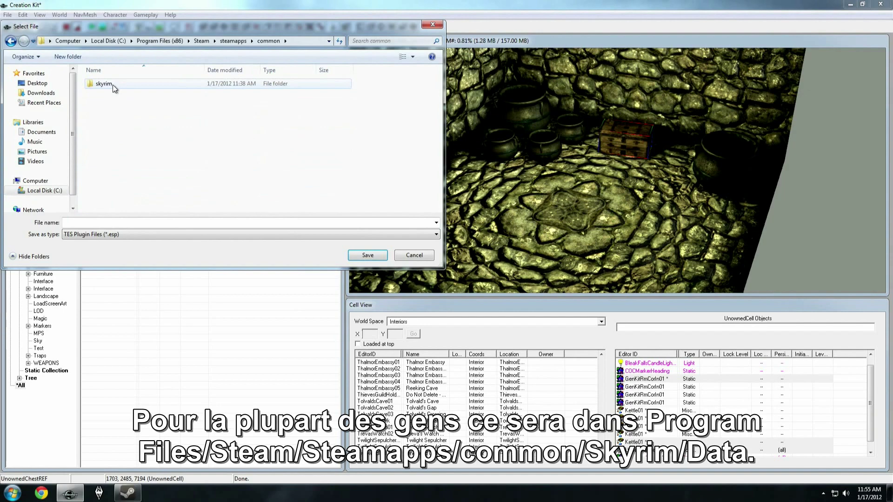
{"action": "double_click", "coordinate": [112, 85]}
{"action": "double_click", "coordinate": [106, 95]}
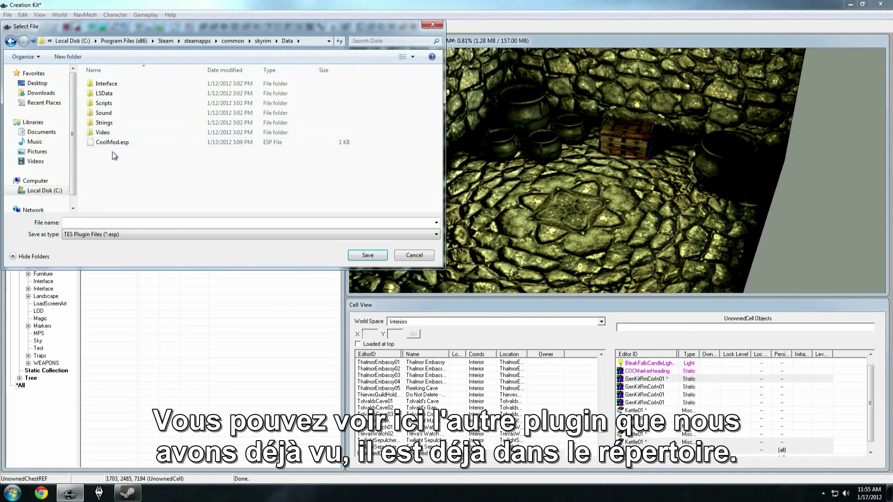
{"action": "left_click", "coordinate": [132, 221]}
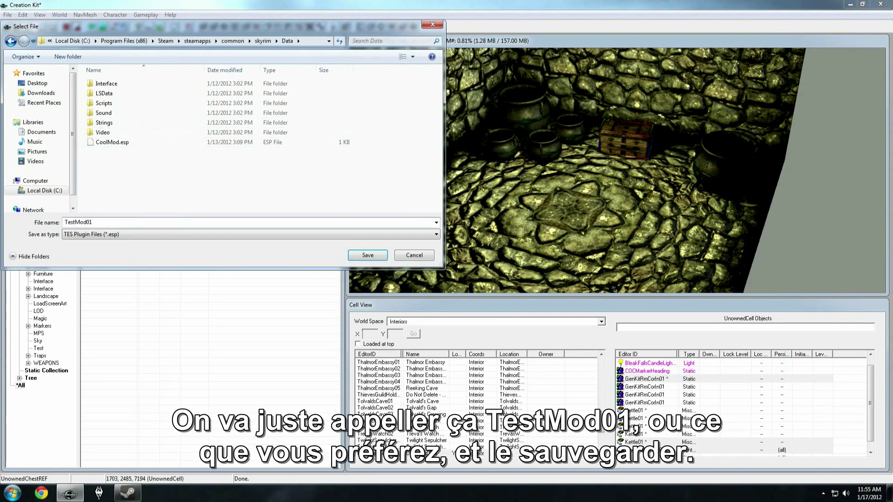
{"action": "left_click", "coordinate": [360, 257]}
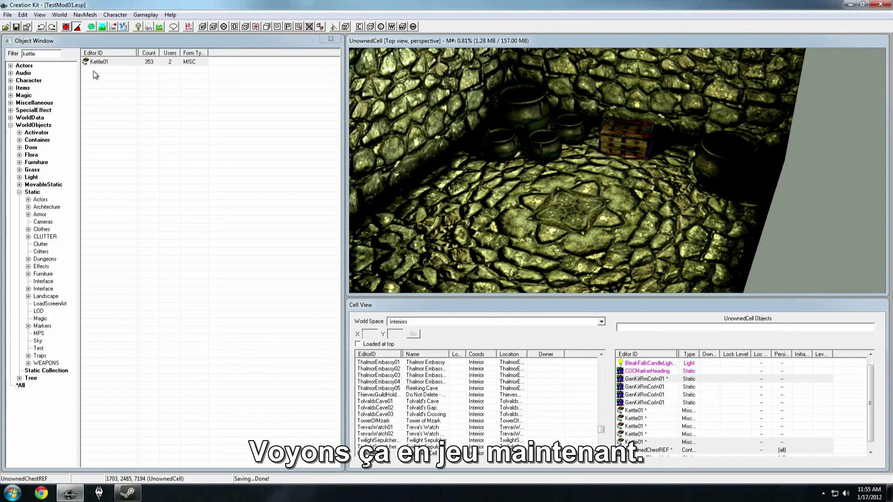
- Switch to Steam, show all games in the library, open the Skyrim launcher, and minimize Steam
{"action": "left_click", "coordinate": [850, 5]}
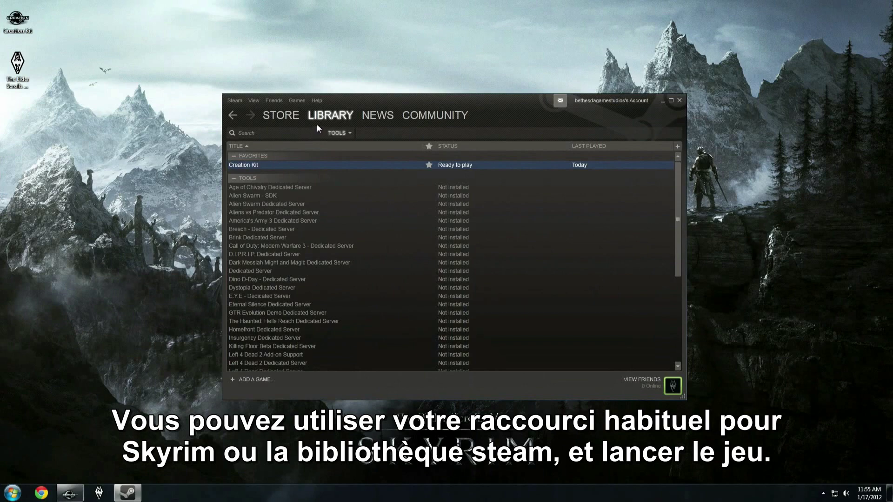
{"action": "left_click", "coordinate": [332, 134]}
{"action": "left_click", "coordinate": [340, 144]}
{"action": "left_click", "coordinate": [376, 192]}
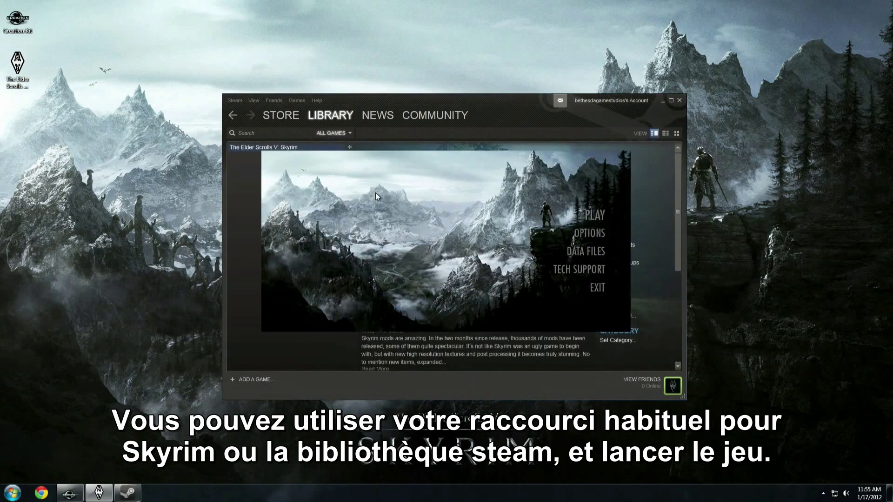
{"action": "left_click", "coordinate": [682, 109]}
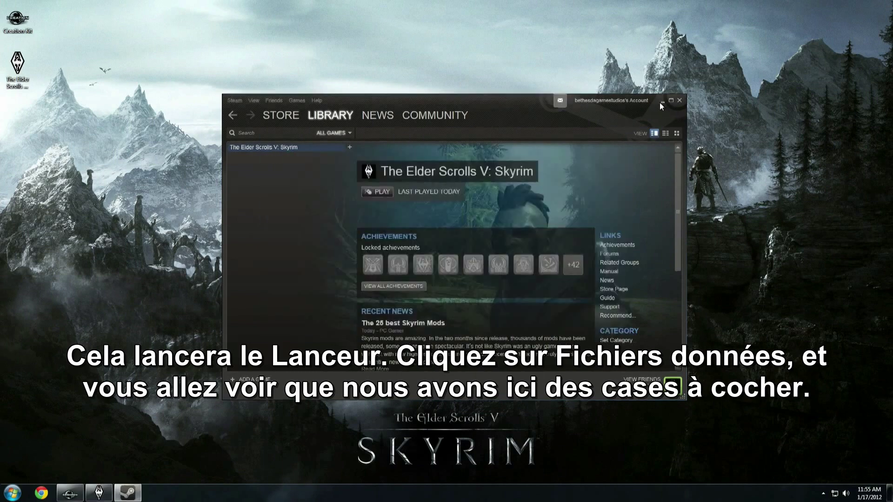
{"action": "left_click", "coordinate": [662, 100]}
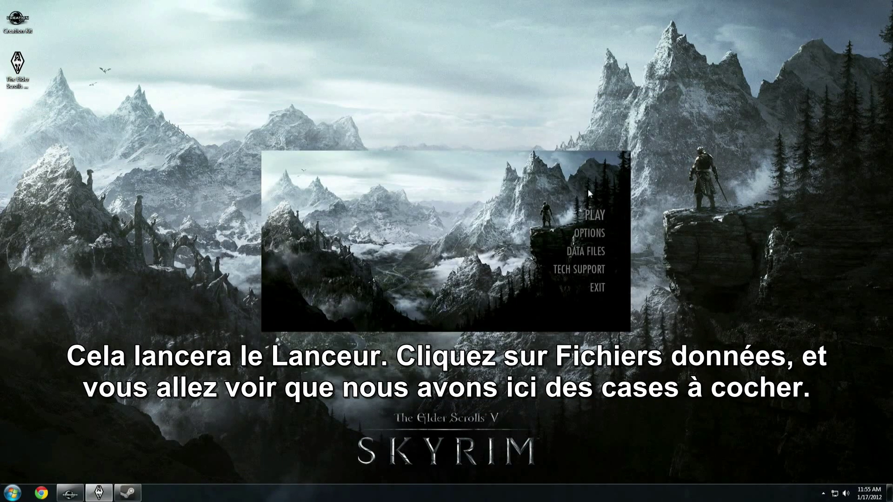
- Disable CoolMod.esp in the launcher's data files, keep Skyrim.esm and TestMod01.esp enabled, and start the game
{"action": "left_click", "coordinate": [583, 251]}
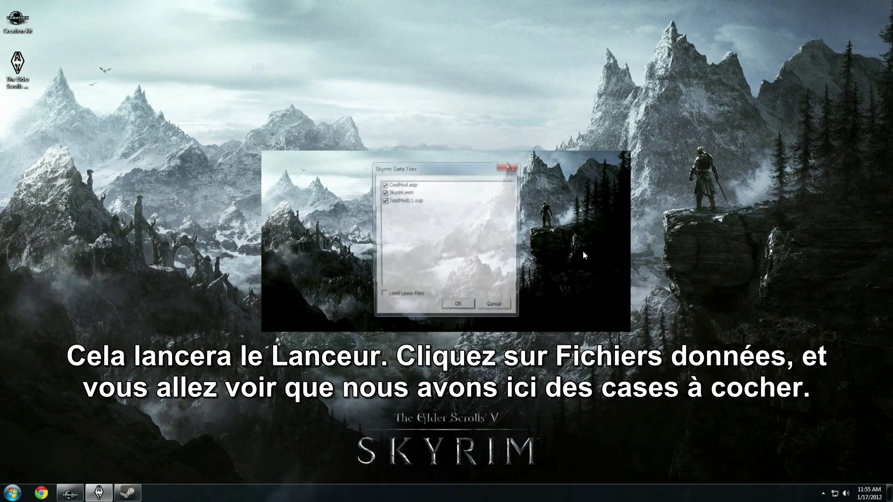
{"action": "left_click", "coordinate": [383, 192]}
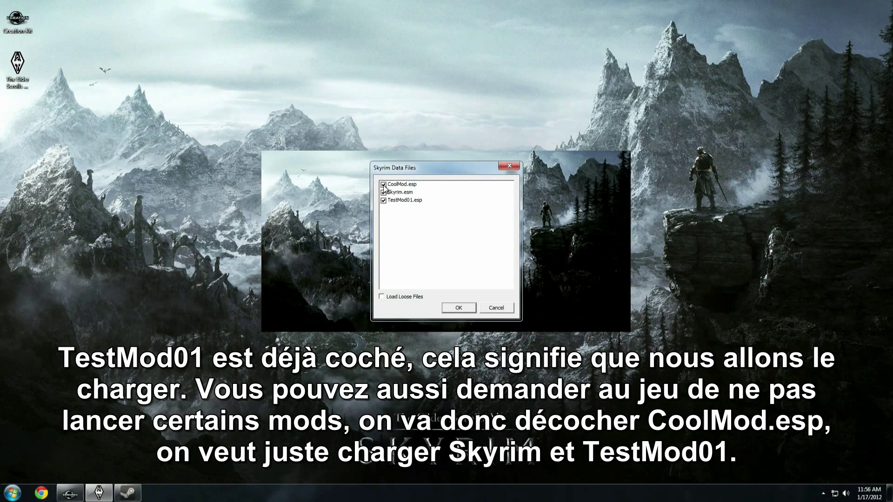
{"action": "left_click", "coordinate": [384, 185]}
{"action": "left_click", "coordinate": [458, 307]}
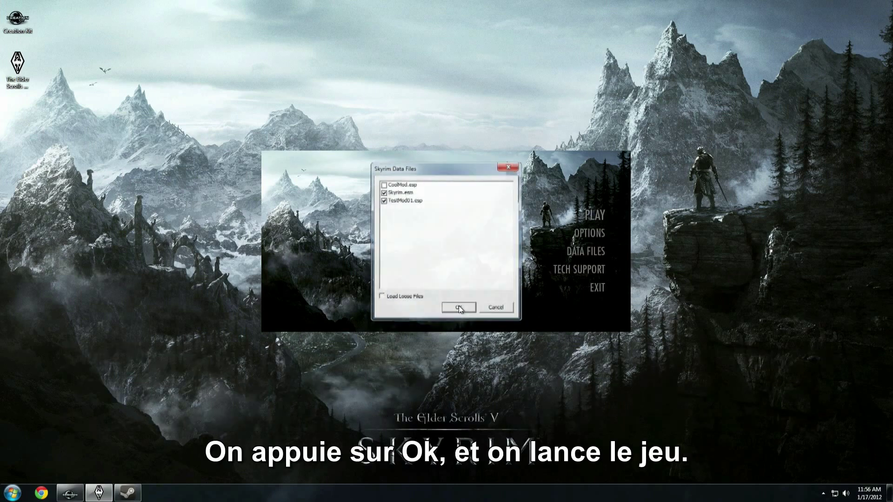
{"action": "left_click", "coordinate": [592, 218]}
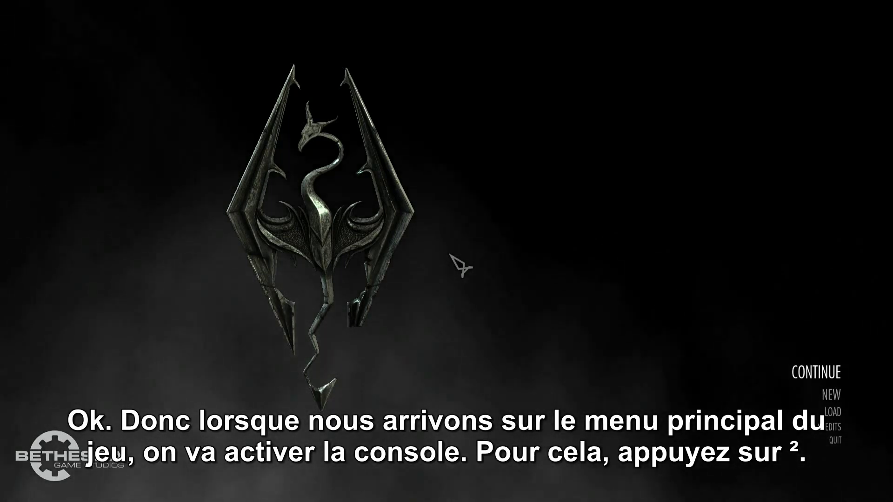
- Run the console command coc UnownedCell from the main menu and walk around the room to check the placed kettles and chest
{"action": "key", "text": "twosuperior"}
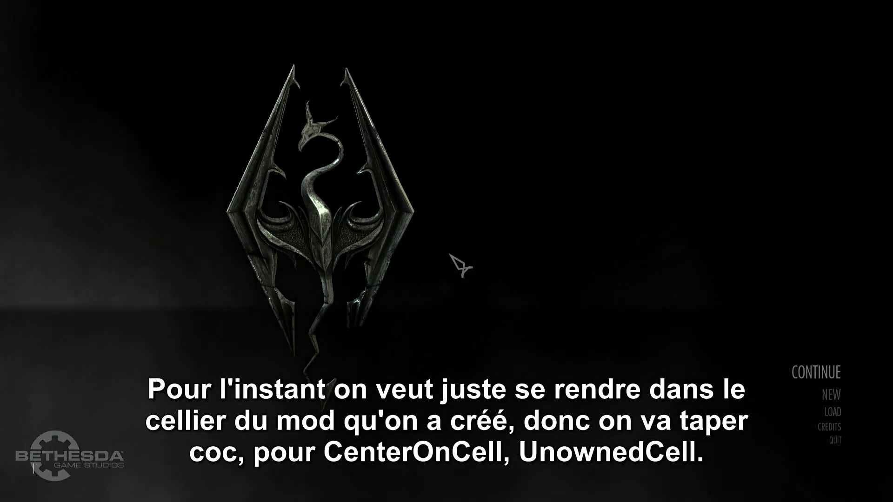
{"action": "type", "text": "coc"}
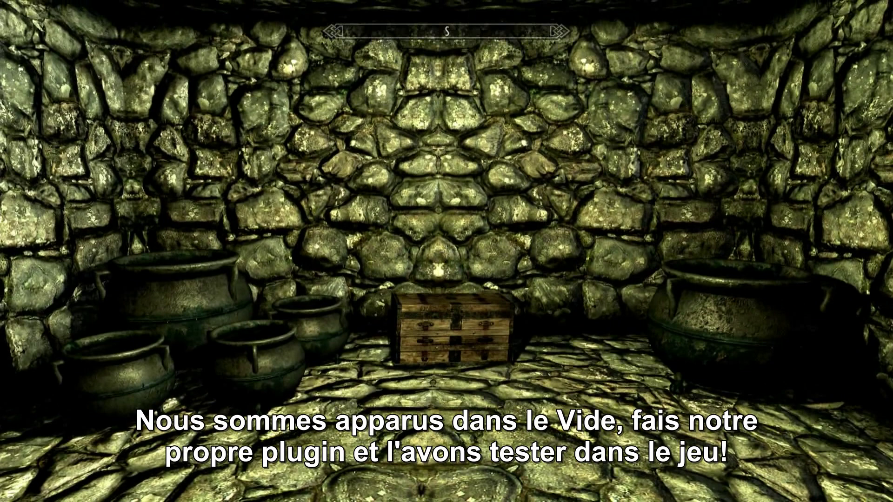
{"action": "key", "text": "s"}
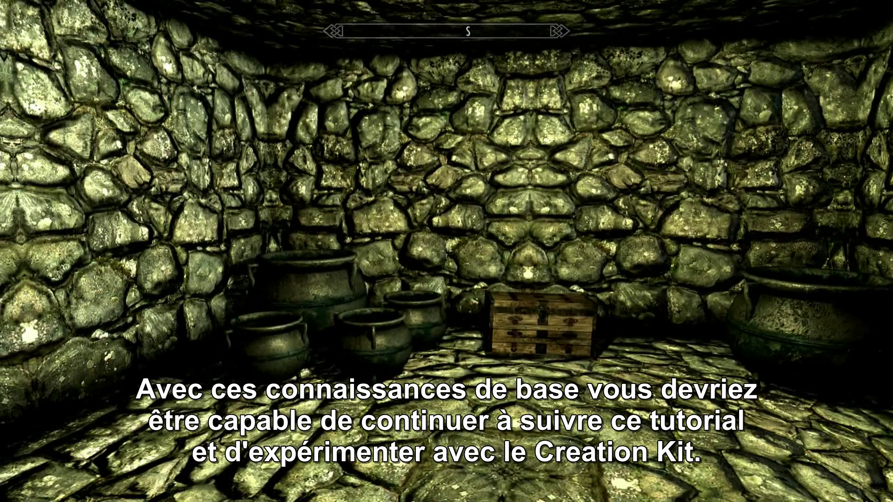
{"action": "key", "text": "d"}
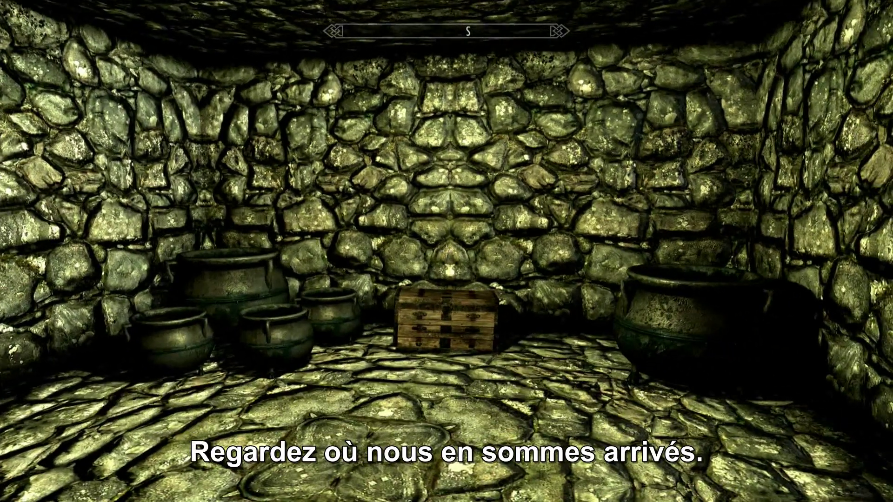